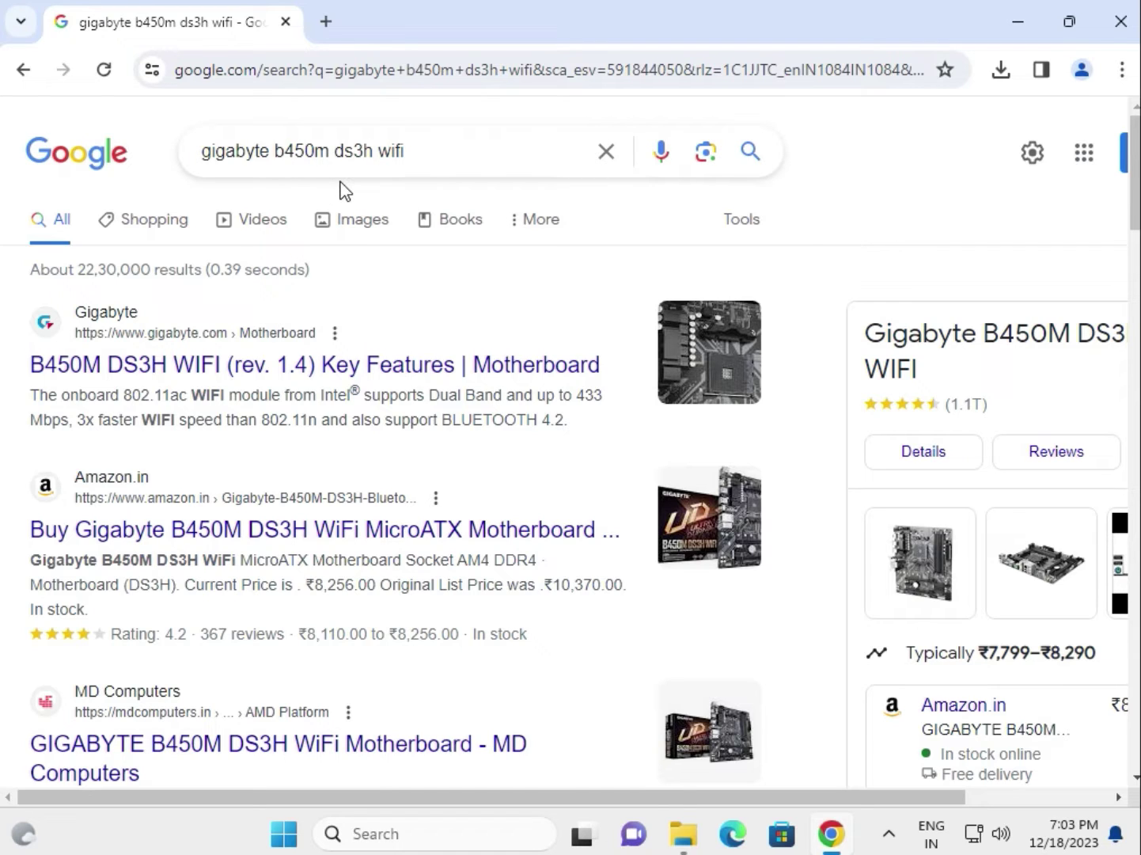
# Step: Open the first gigabyte.com result for B450M DS3H WIFI (rev. 1.4) in a new tab and view it
pyautogui.rightClick(164, 365)
pyautogui.click(211, 339)
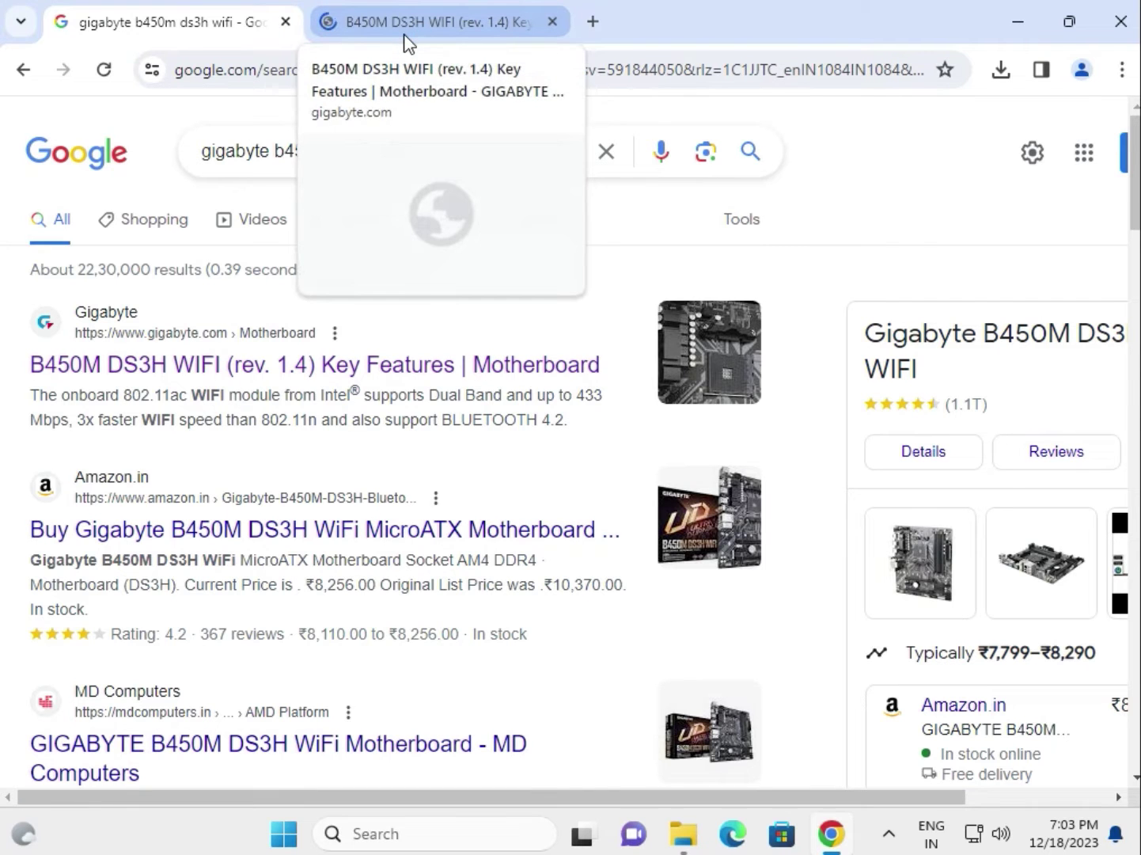
pyautogui.click(409, 44)
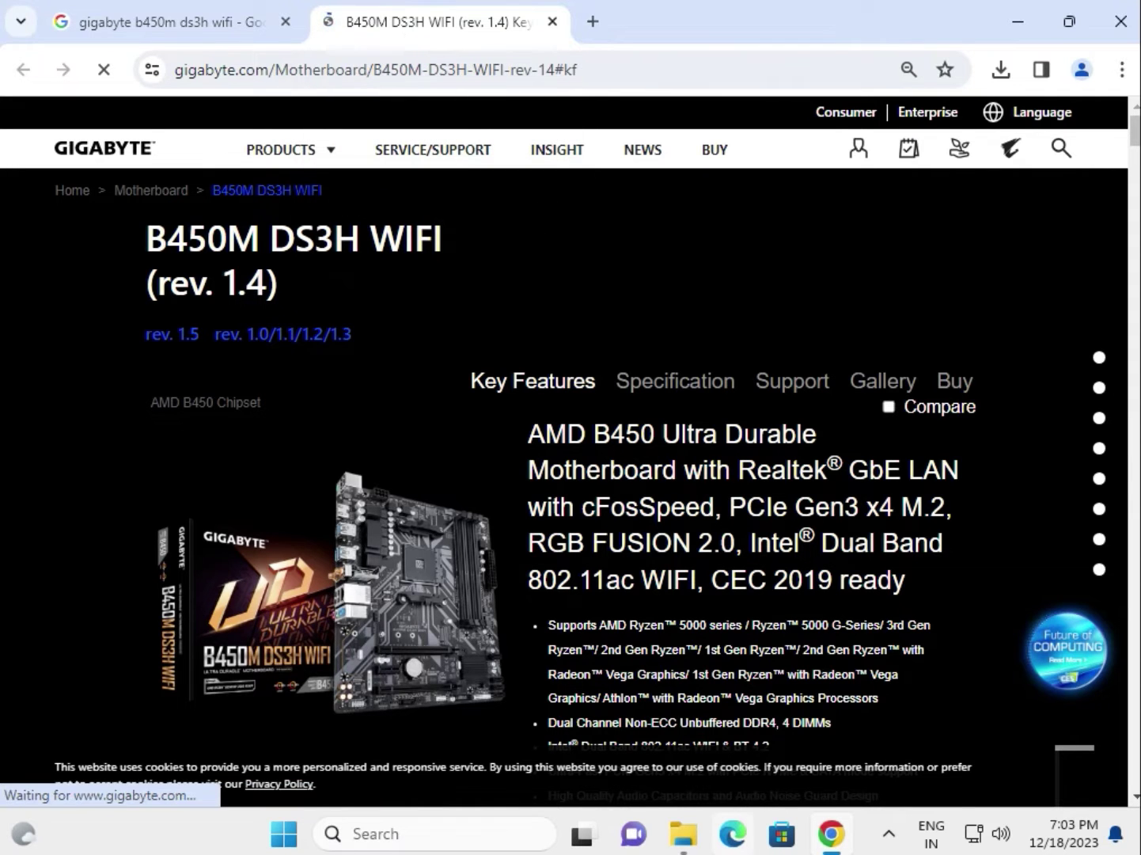
# Step: Filter the board's support drivers to Windows 11 64bit and download Realtek HD Audio Driver 6.0.9373.1
pyautogui.click(781, 385)
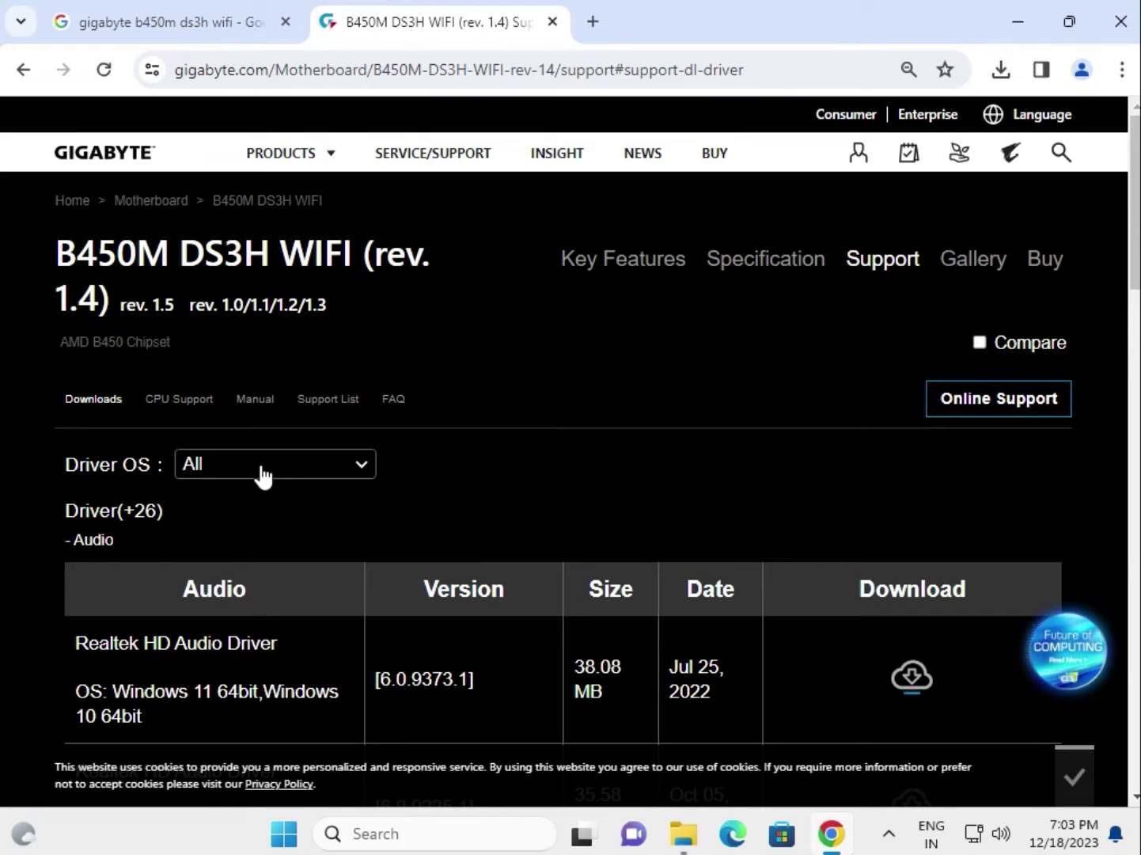
pyautogui.click(263, 477)
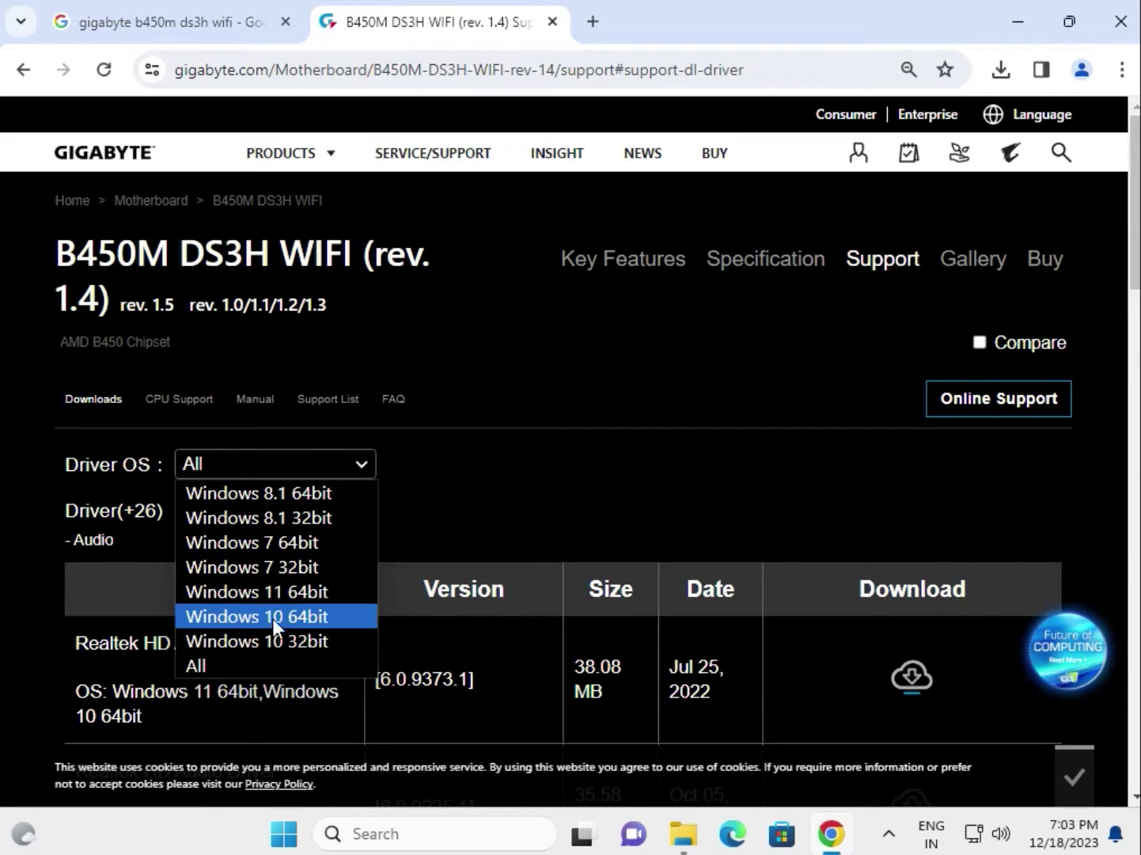
pyautogui.click(277, 594)
pyautogui.scroll(-3, 470, 517)
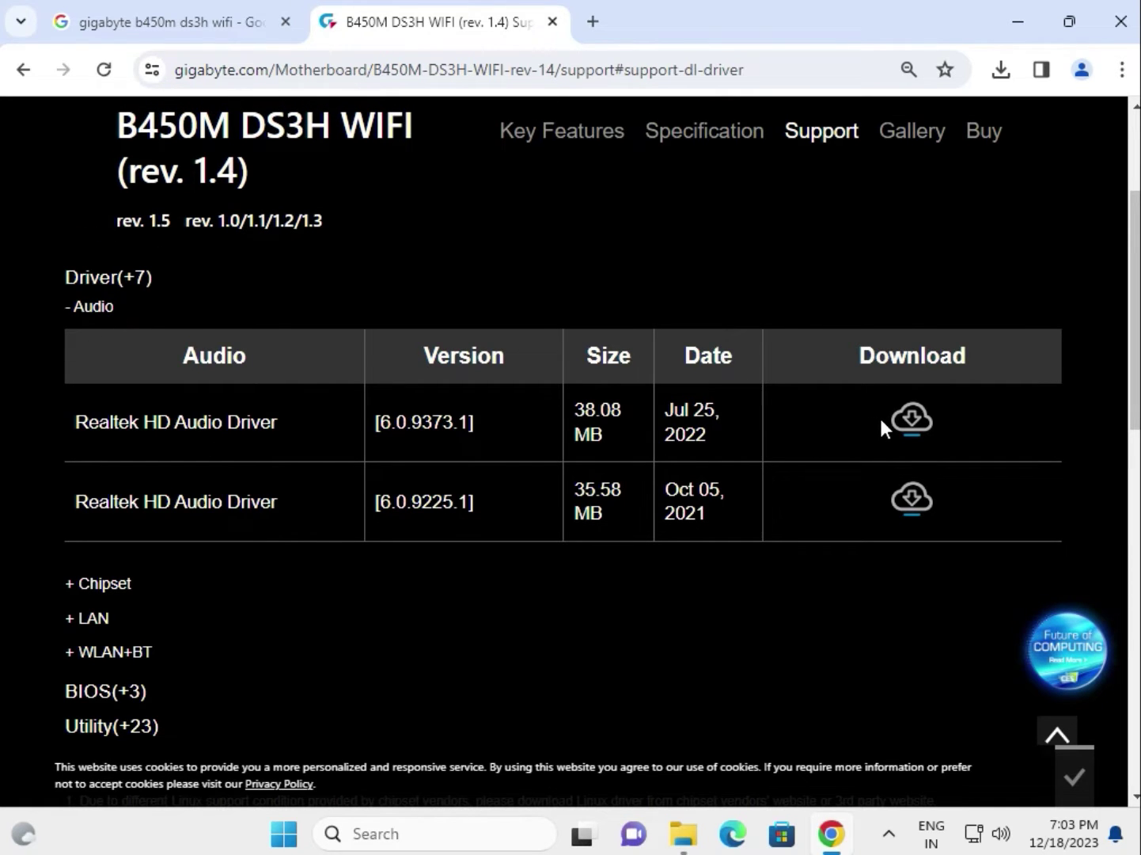
pyautogui.click(902, 421)
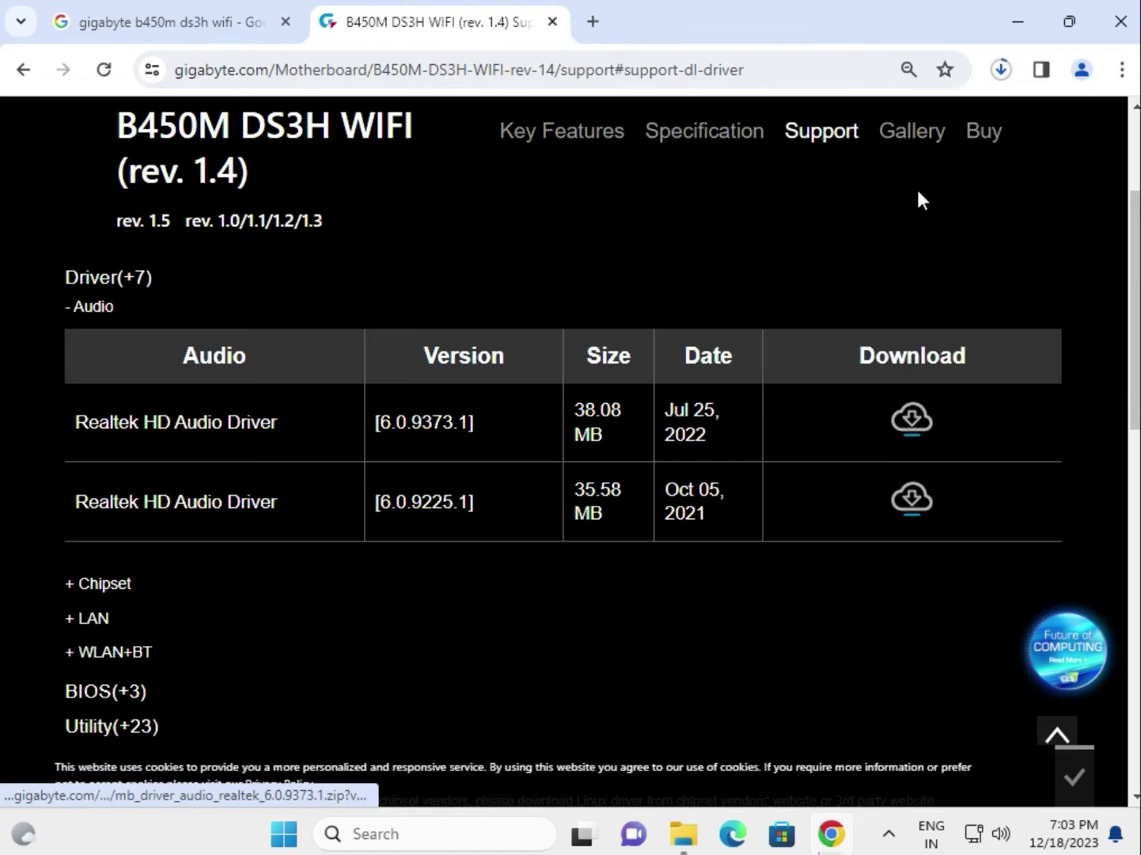
pyautogui.scroll(-2, 406, 462)
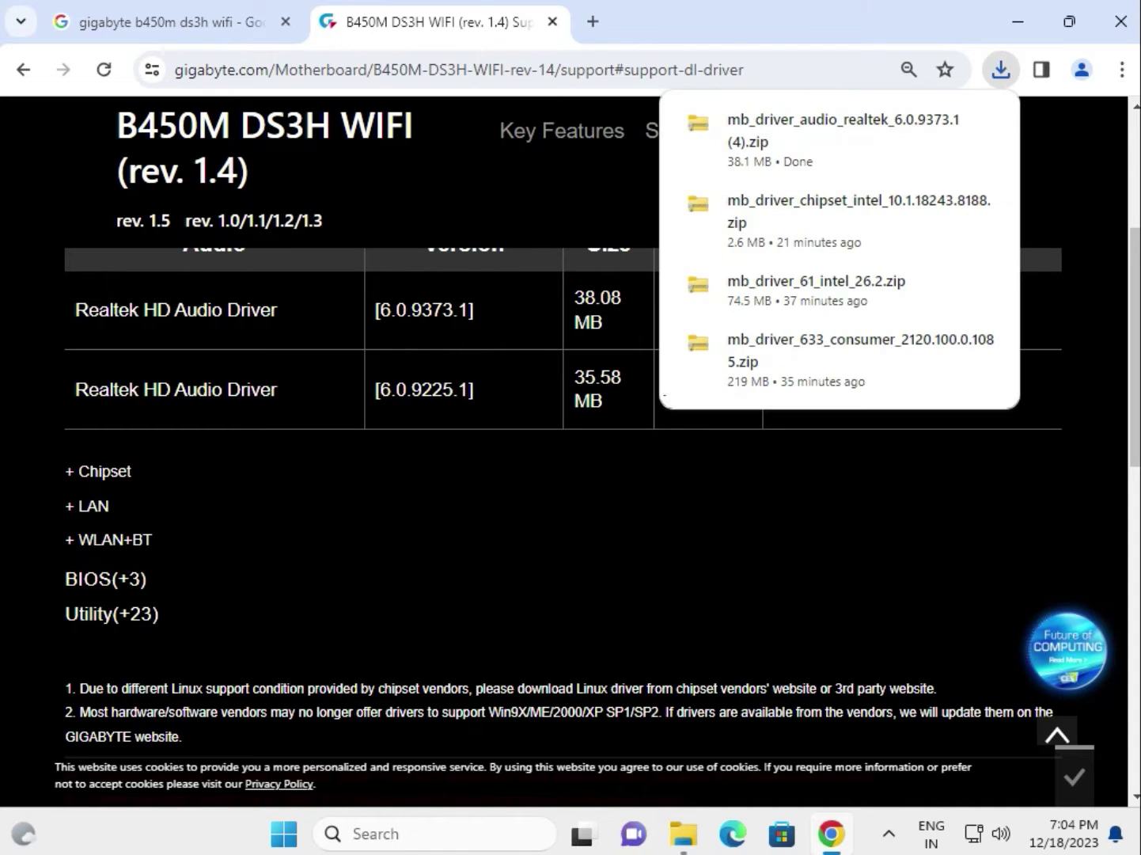
# Step: Open the downloaded audio zip's 9373.1_UAD folder and launch its Setup application
pyautogui.click(764, 130)
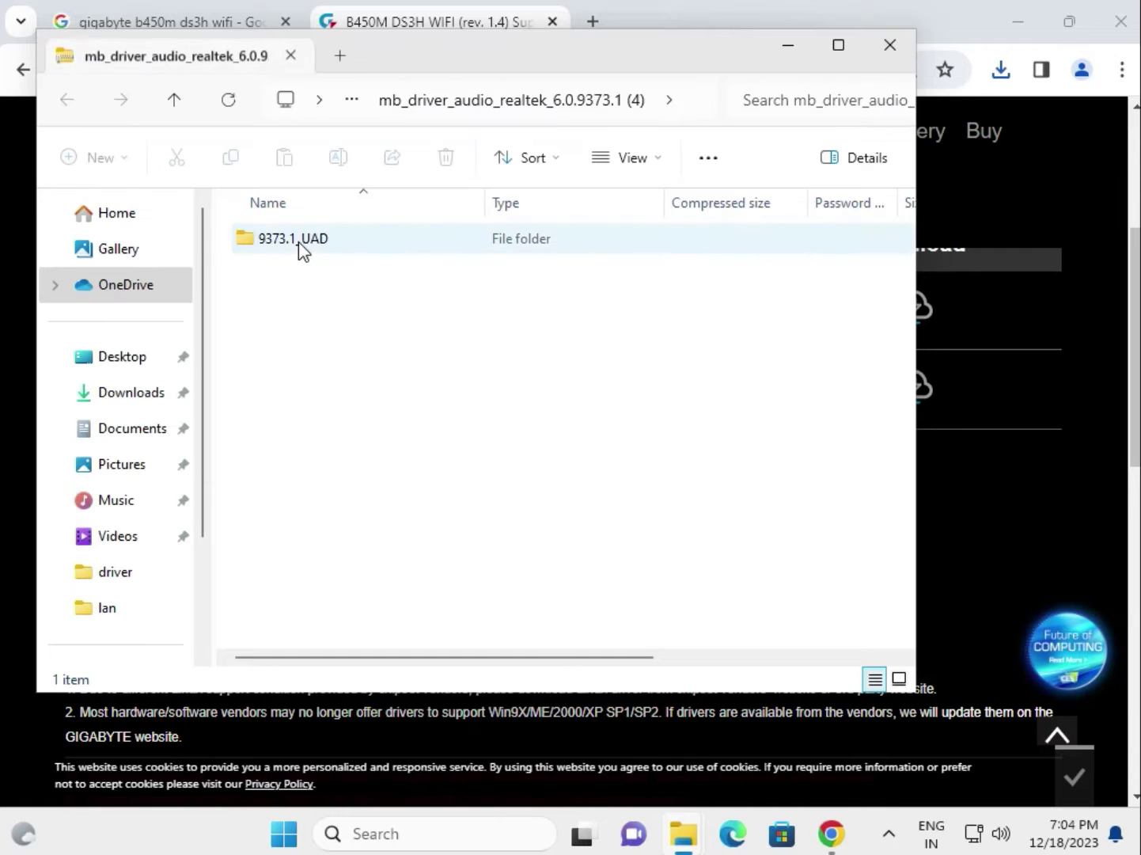
pyautogui.doubleClick(299, 241)
pyautogui.scroll(-1, 347, 401)
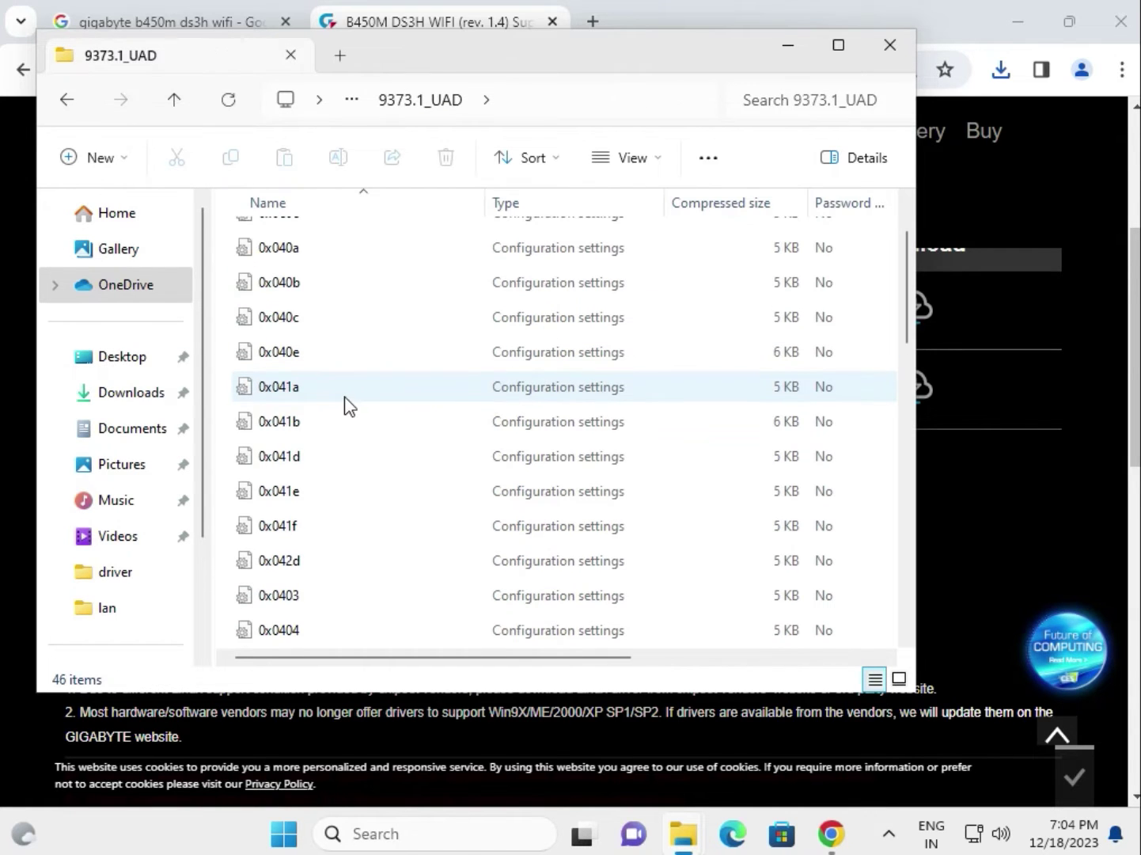
pyautogui.scroll(-4, 362, 447)
pyautogui.scroll(-4, 373, 485)
pyautogui.scroll(-1, 370, 482)
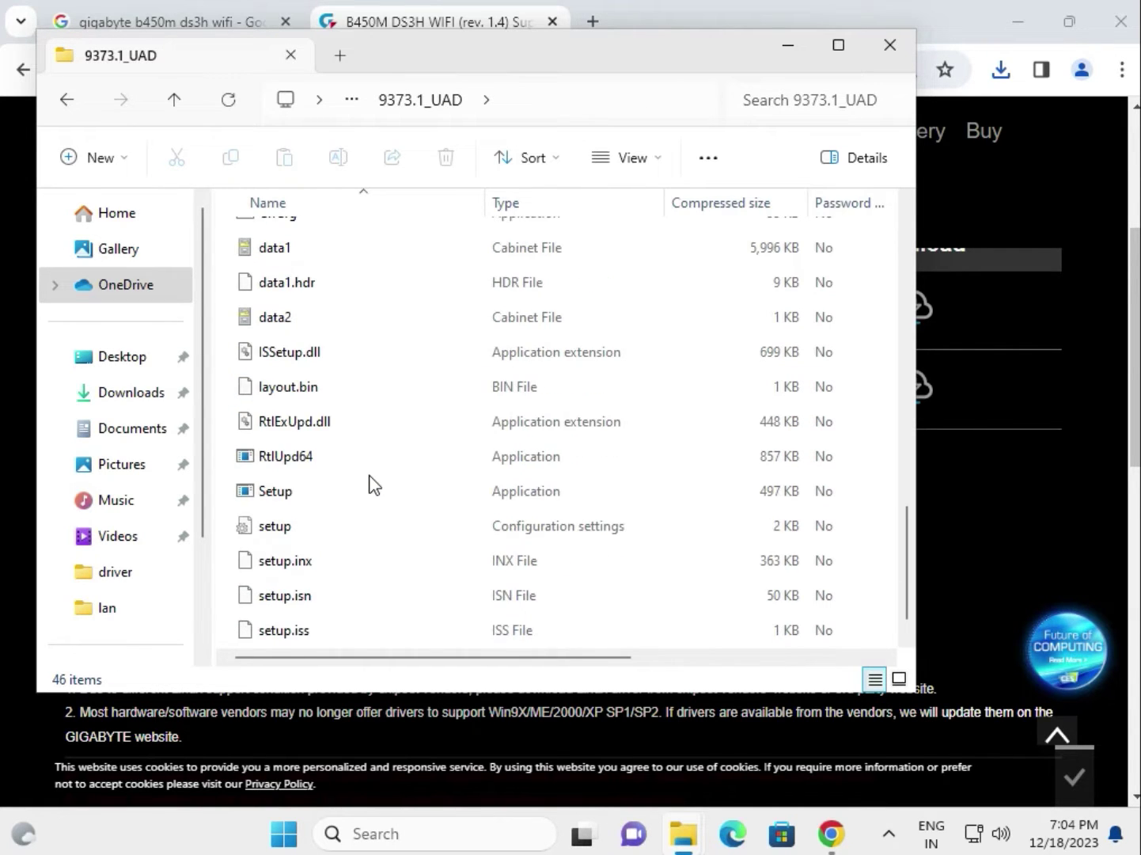
pyautogui.click(307, 492)
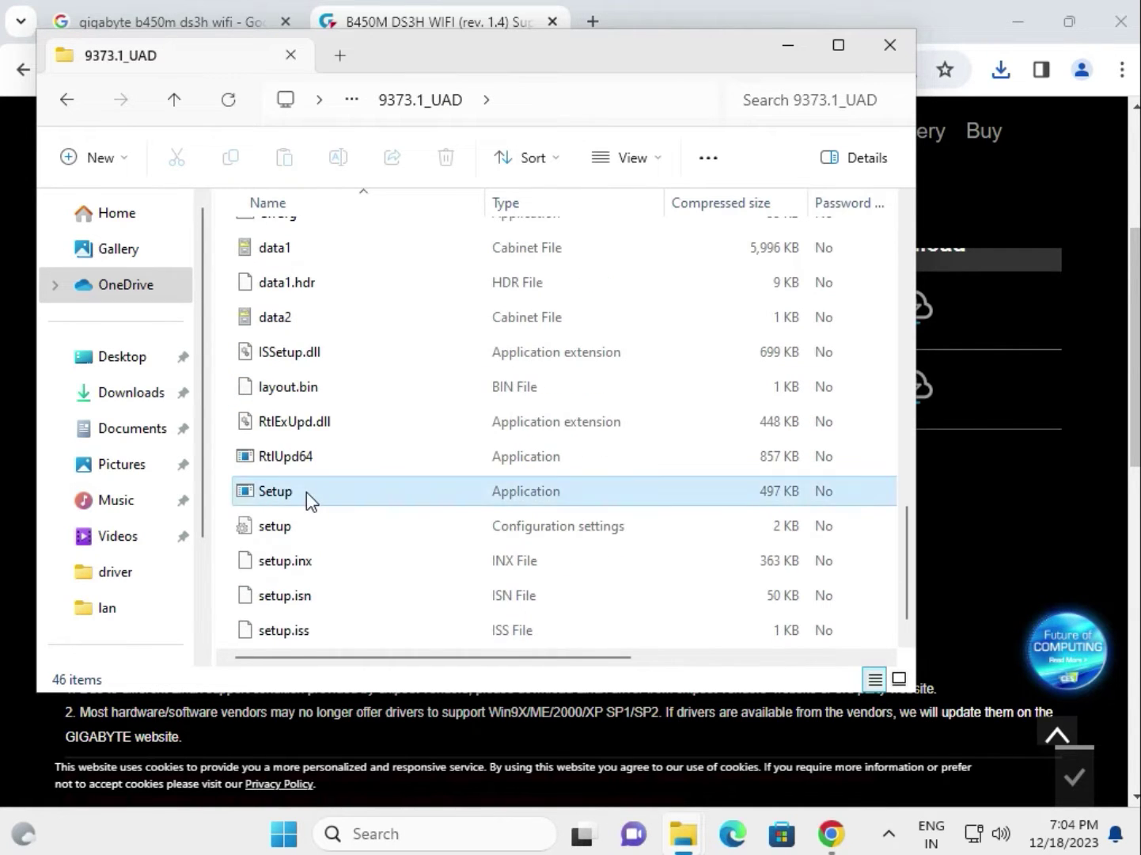
pyautogui.doubleClick(347, 493)
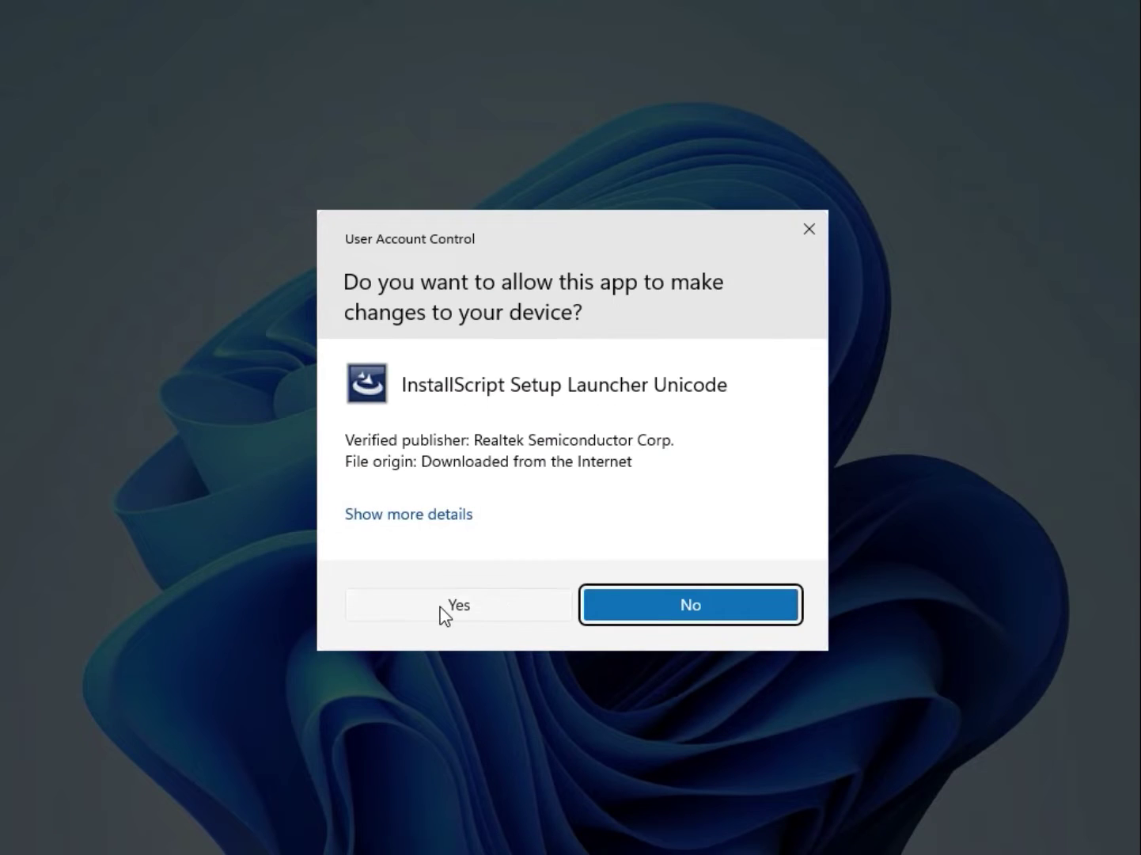
# Step: Approve and install the Realtek audio driver, choosing 'No, I will restart my computer later', then finish
pyautogui.click(441, 611)
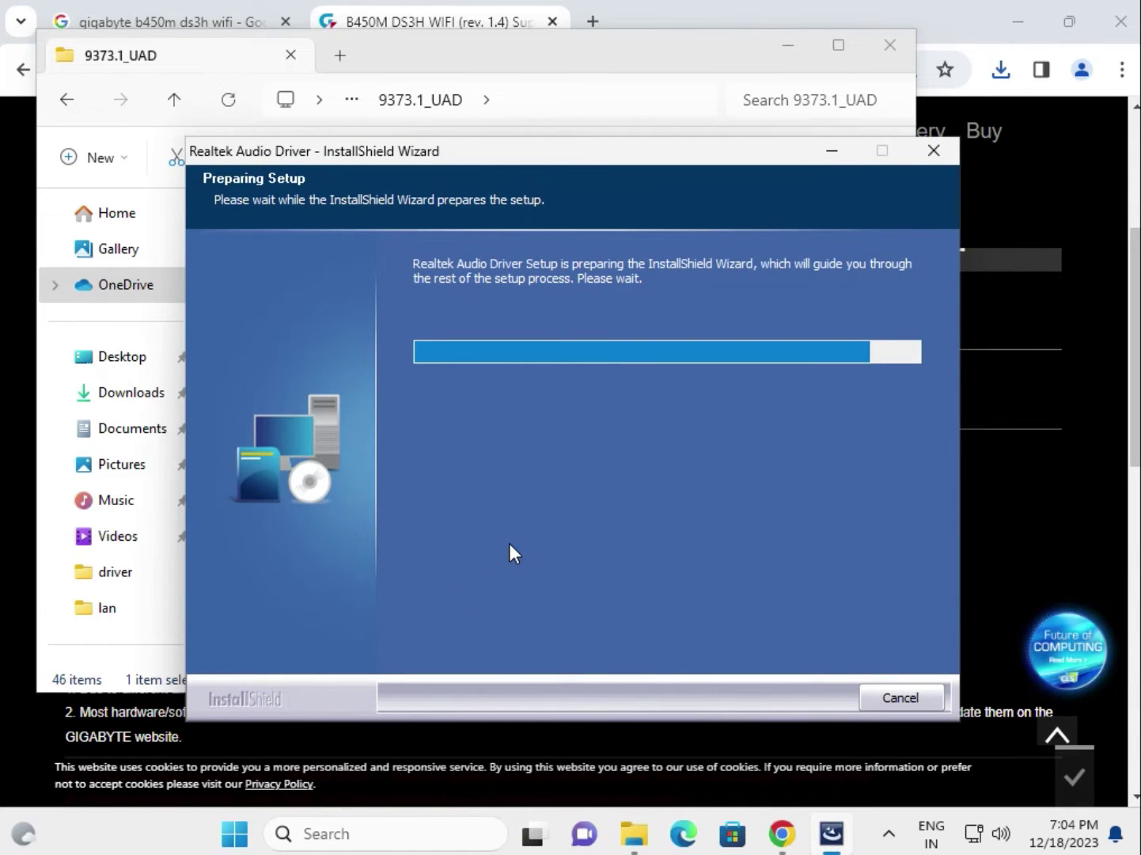
pyautogui.click(893, 43)
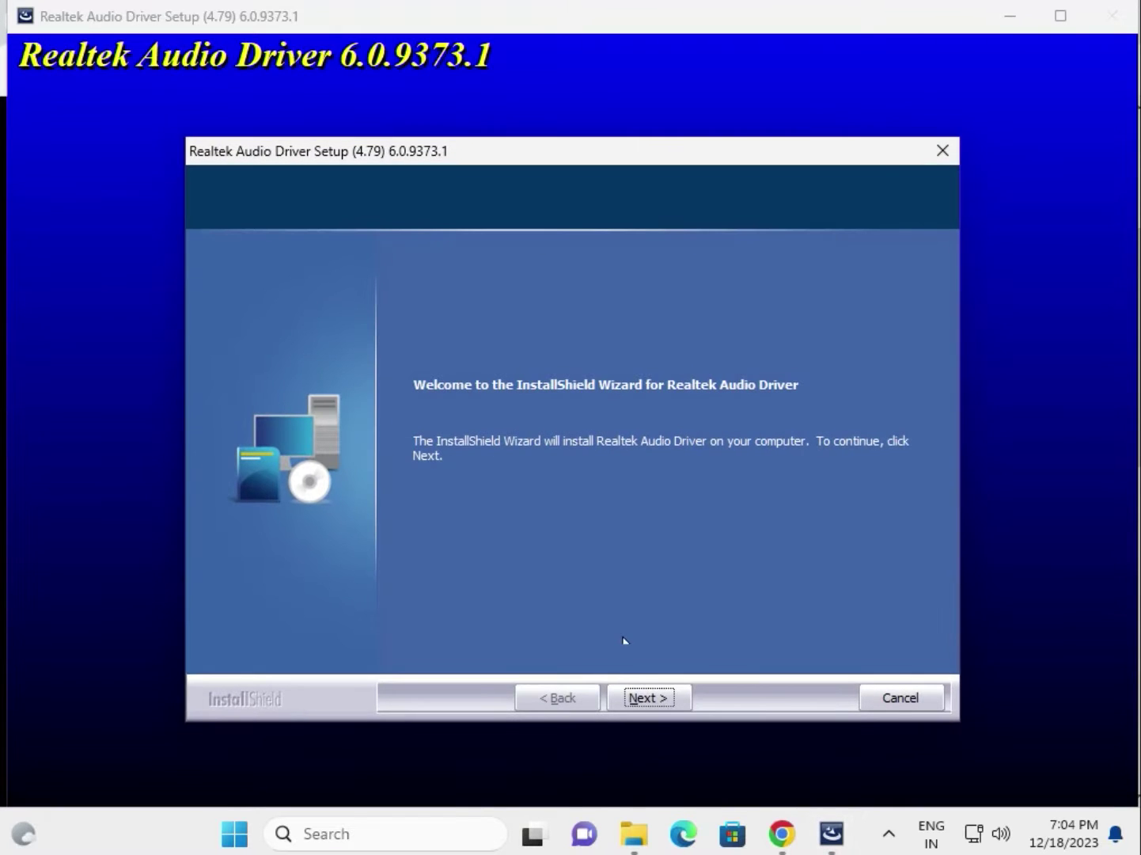
pyautogui.click(644, 699)
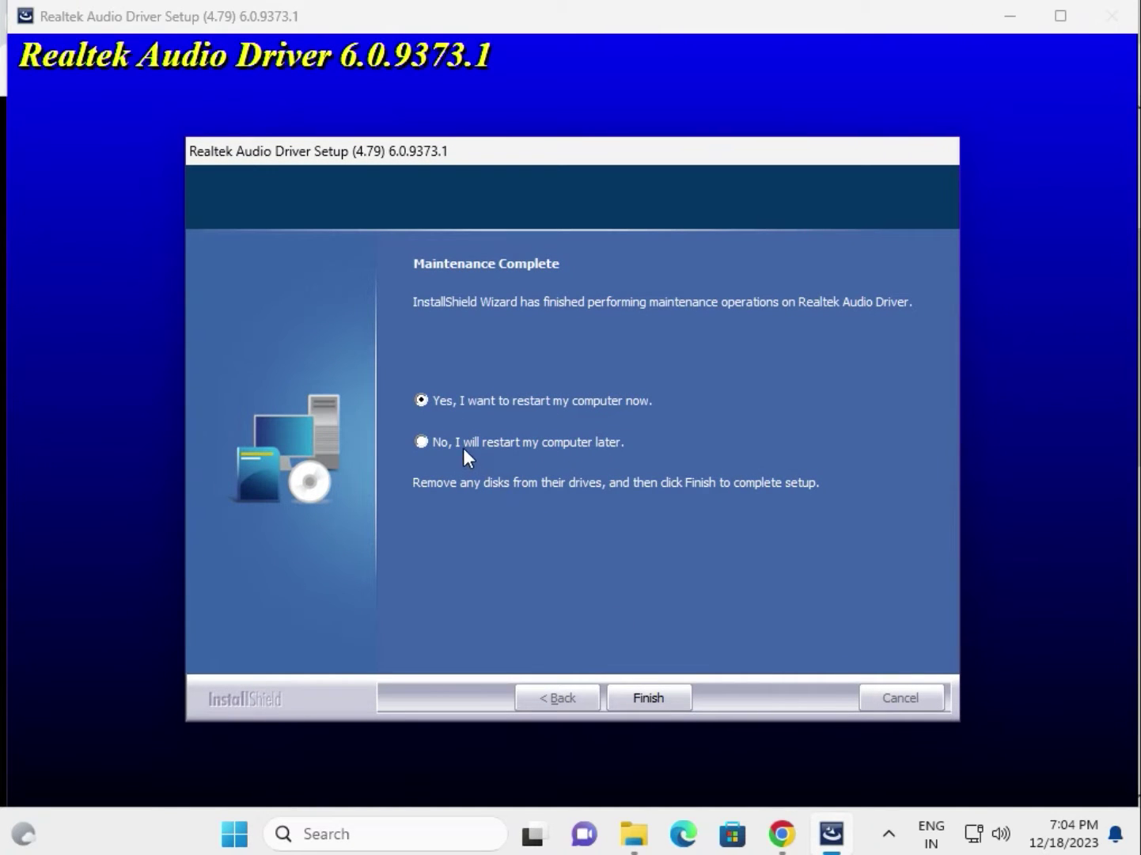
pyautogui.click(463, 446)
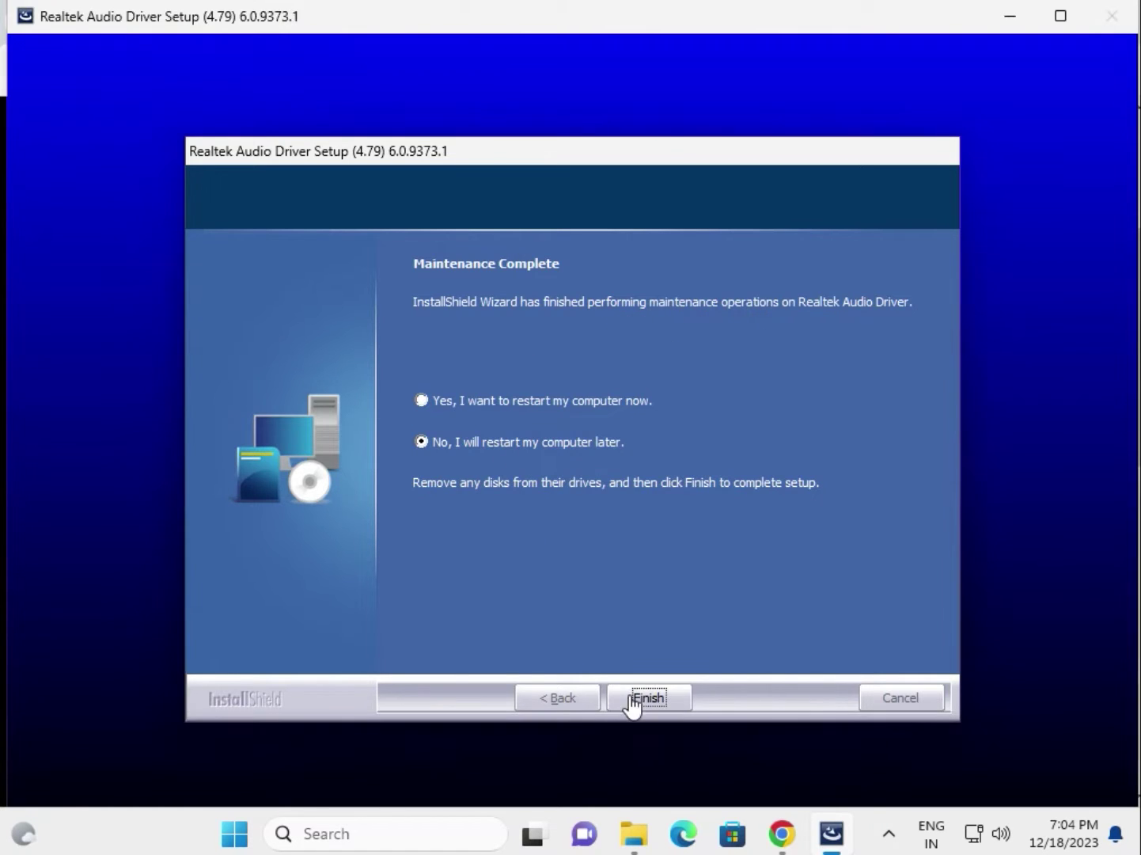
pyautogui.click(630, 693)
pyautogui.scroll(3, 243, 541)
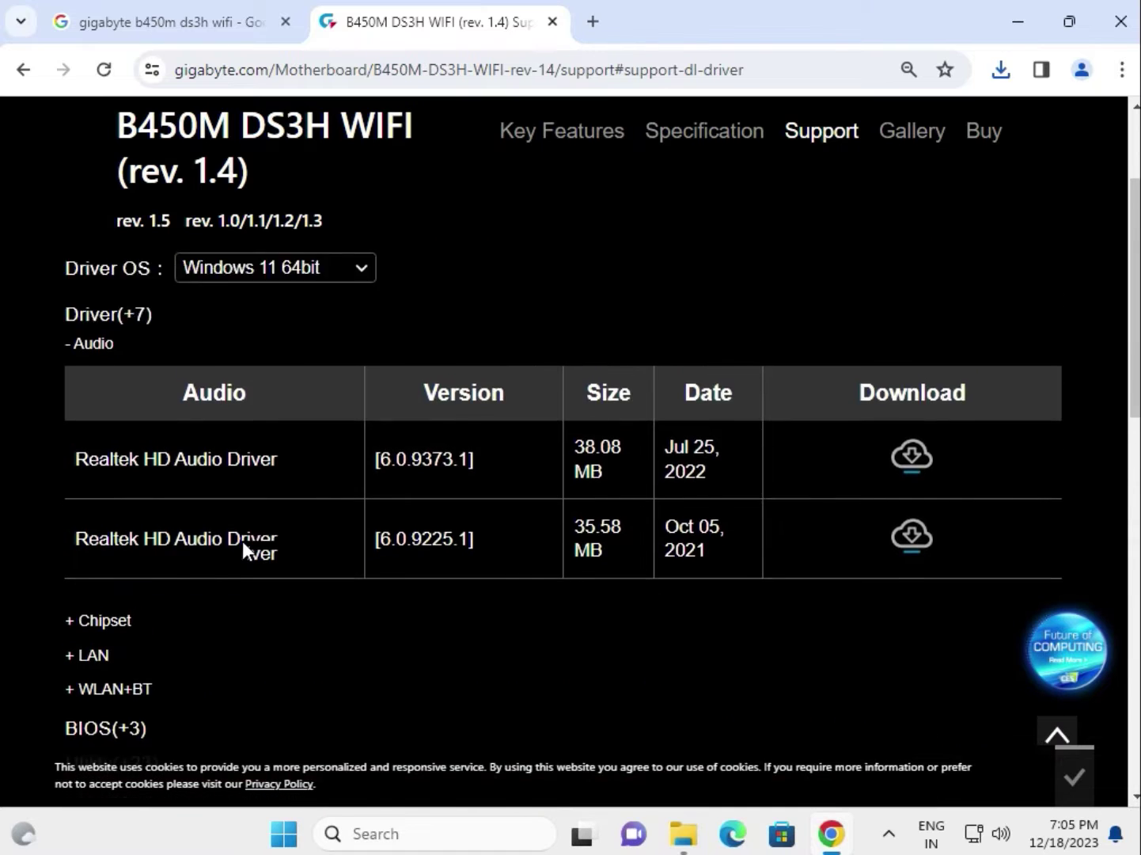
# Step: Expand the Chipset section and download AMD Chipset Driver 3.10.22.706
pyautogui.doubleClick(121, 419)
pyautogui.scroll(-3, 237, 531)
pyautogui.click(98, 474)
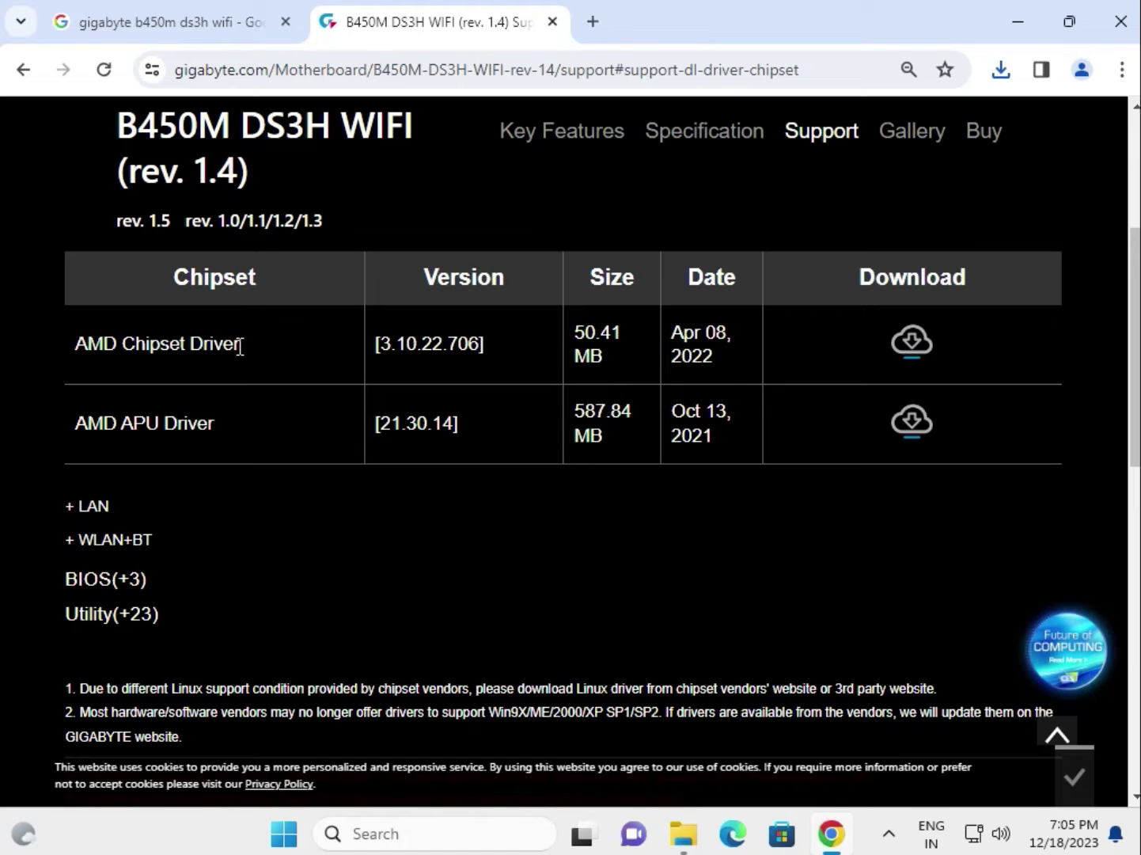
pyautogui.moveTo(239, 344); pyautogui.dragTo(70, 346)
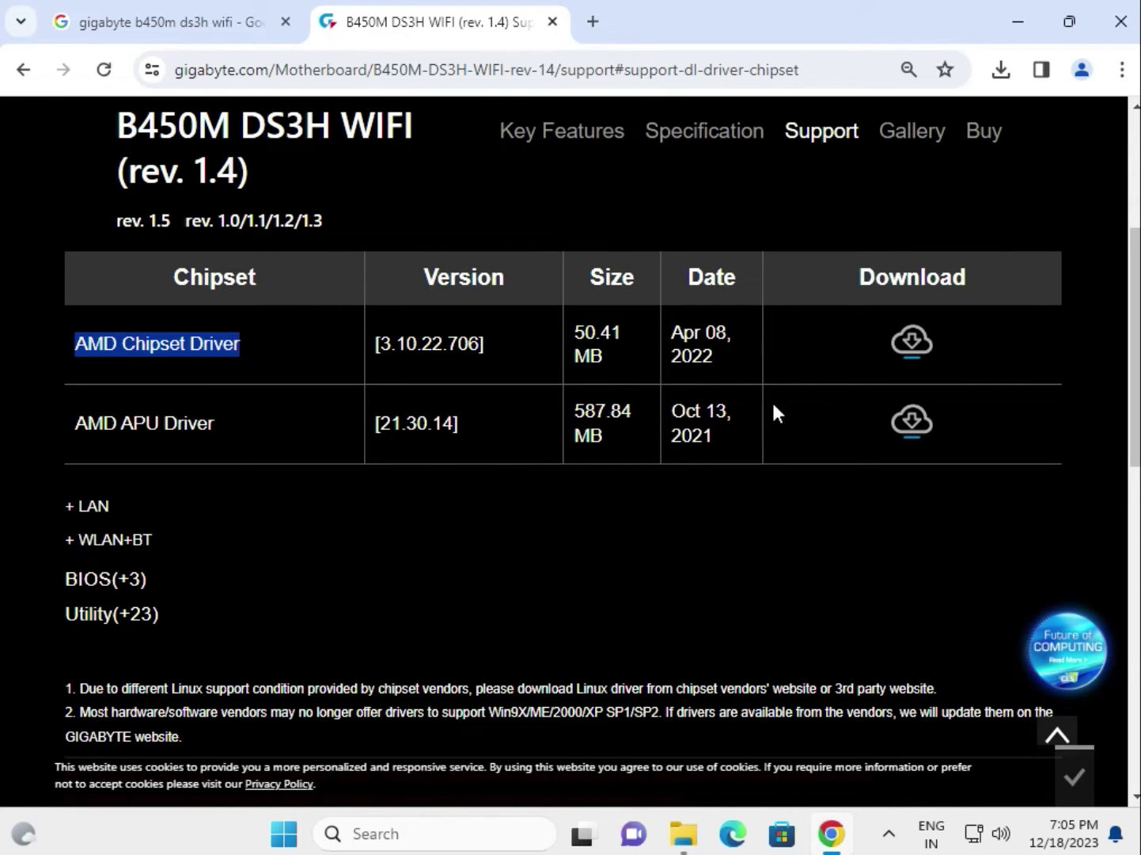
pyautogui.click(910, 350)
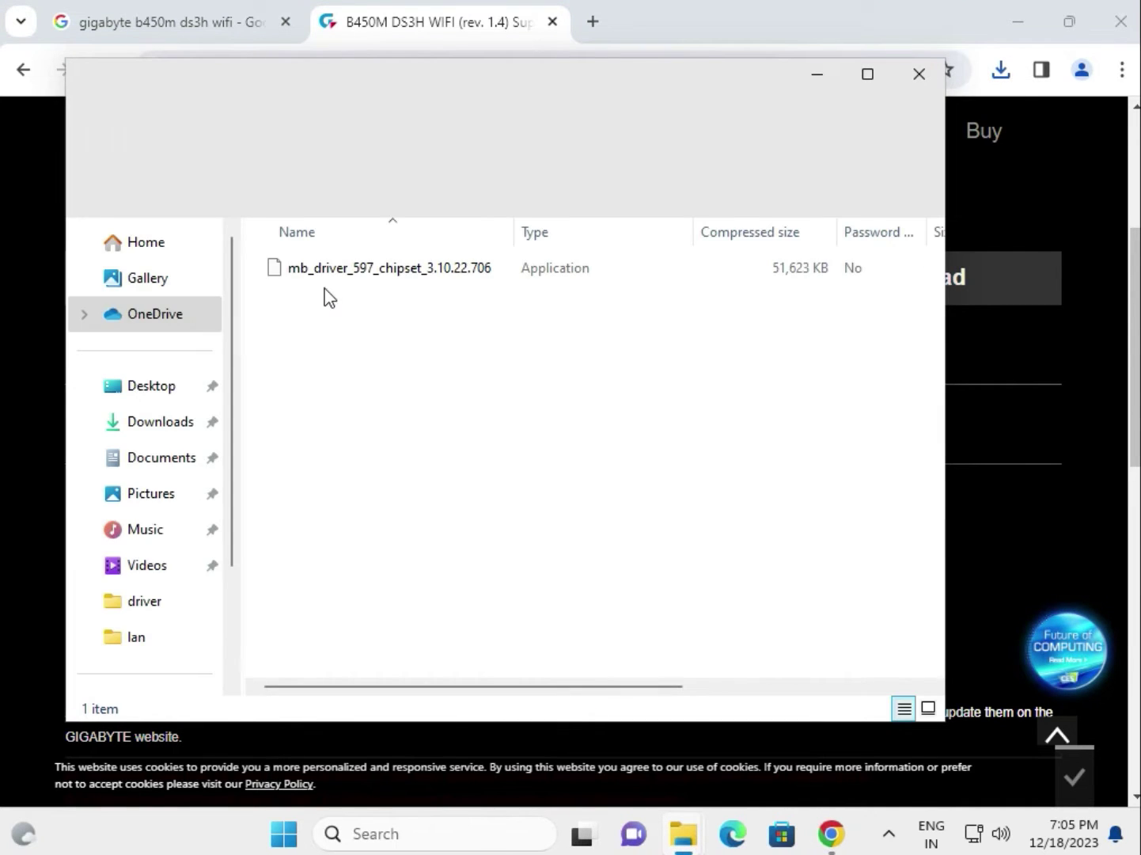
# Step: Launch the mb_driver_597_chipset_3.10.22.706 installer with administrator approval, then return to the Gigabyte page
pyautogui.click(333, 280)
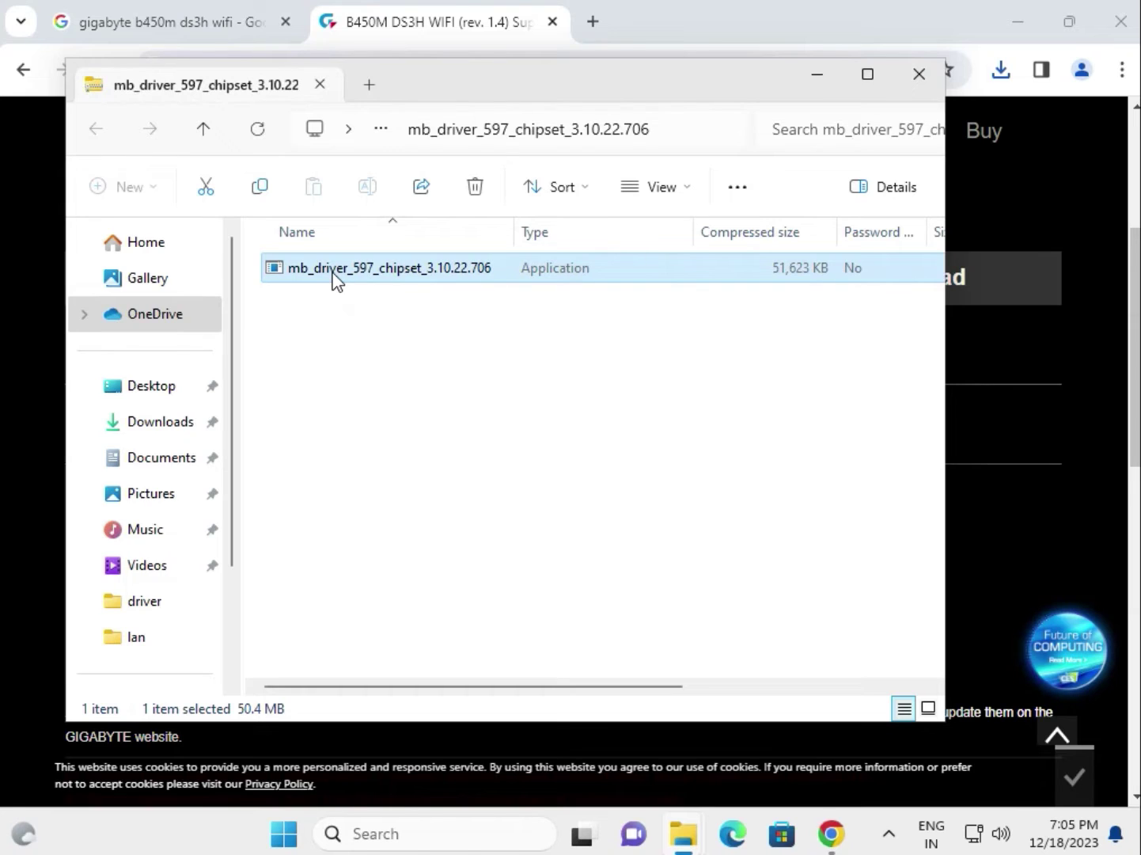
pyautogui.doubleClick(332, 280)
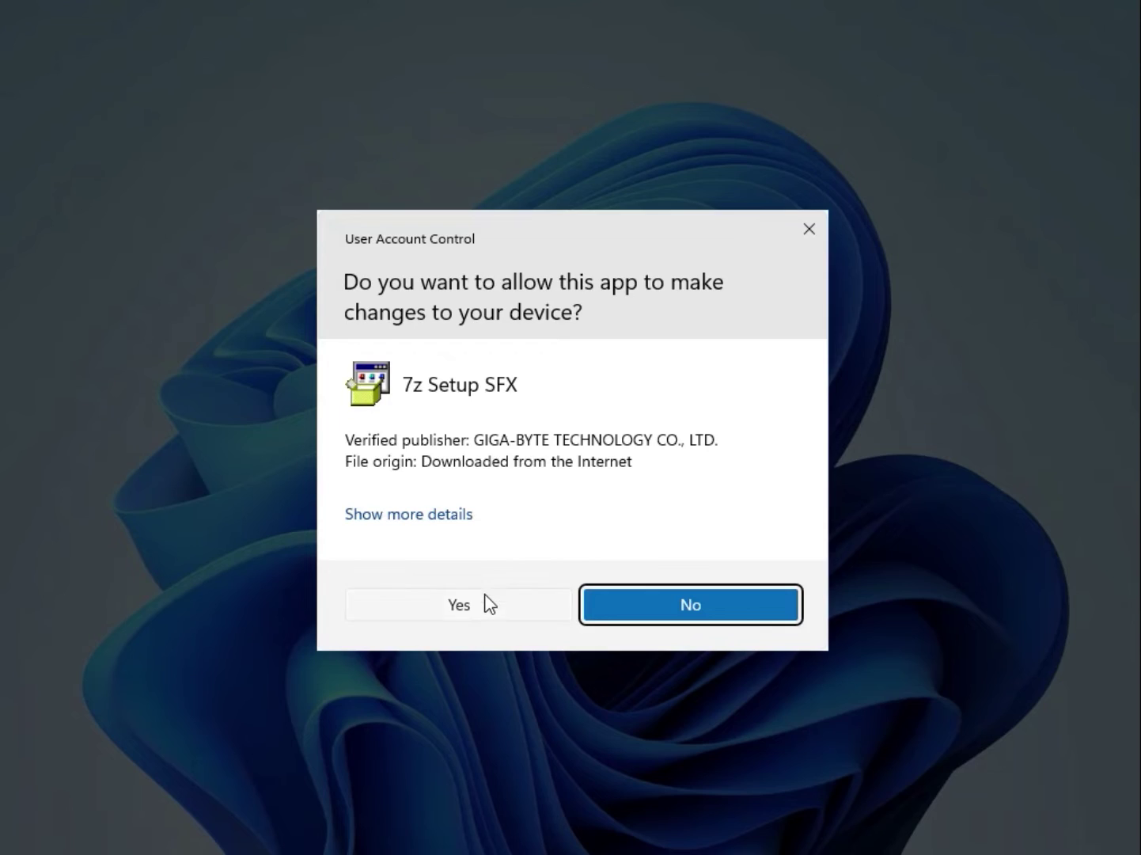
pyautogui.click(486, 604)
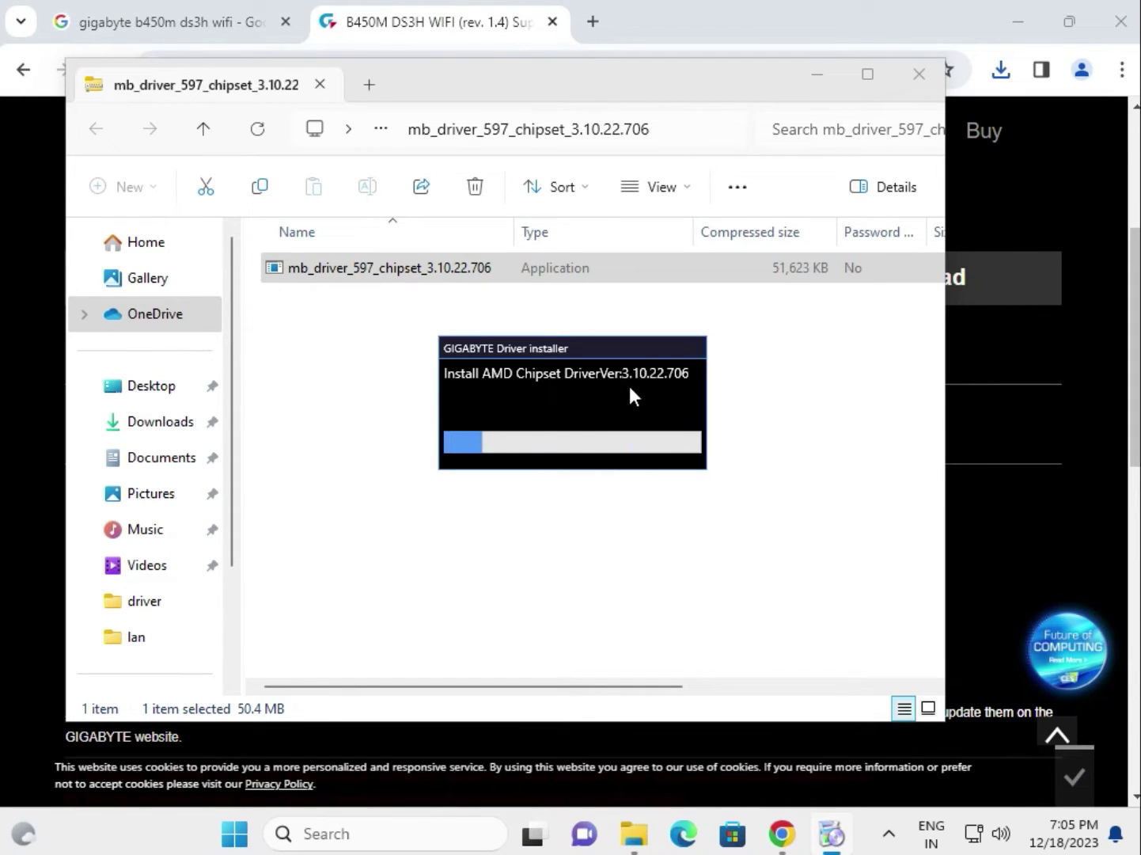
pyautogui.click(1076, 490)
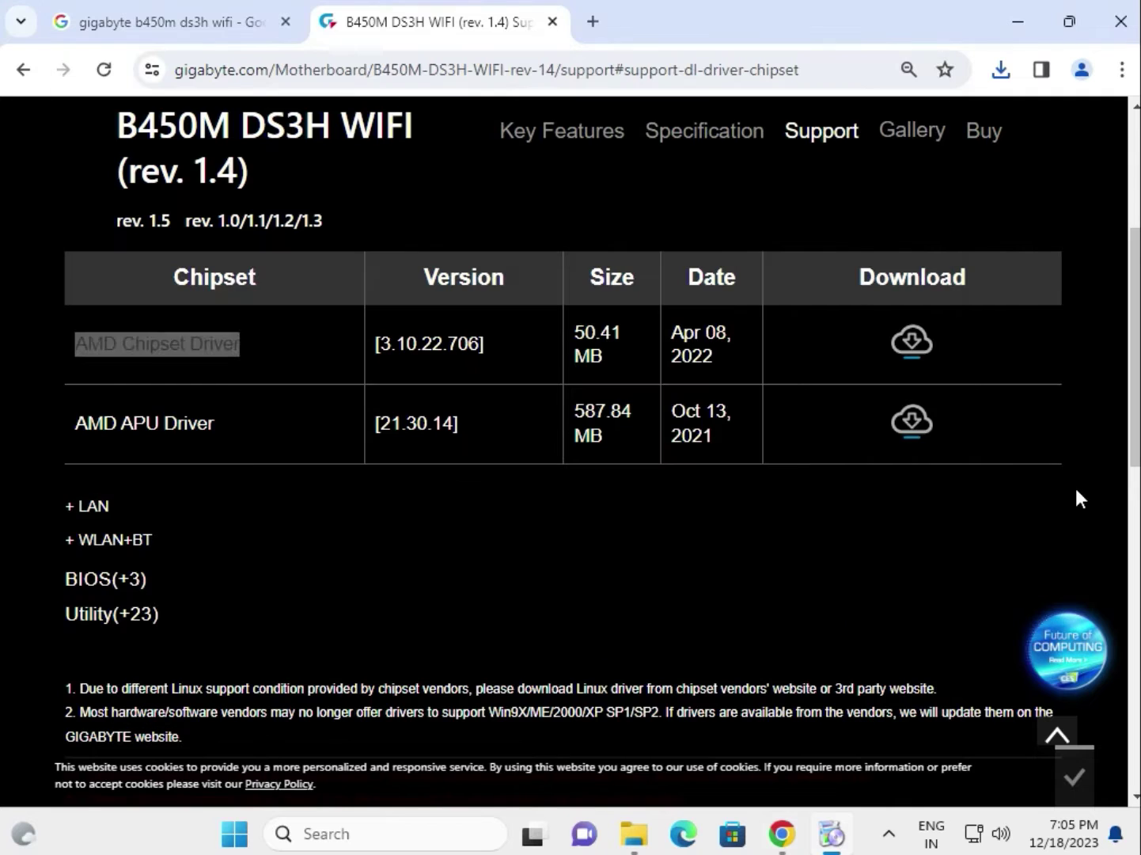
# Step: Expand the LAN section and download Realtek LAN Driver 1168.007.0318.2022
pyautogui.click(94, 506)
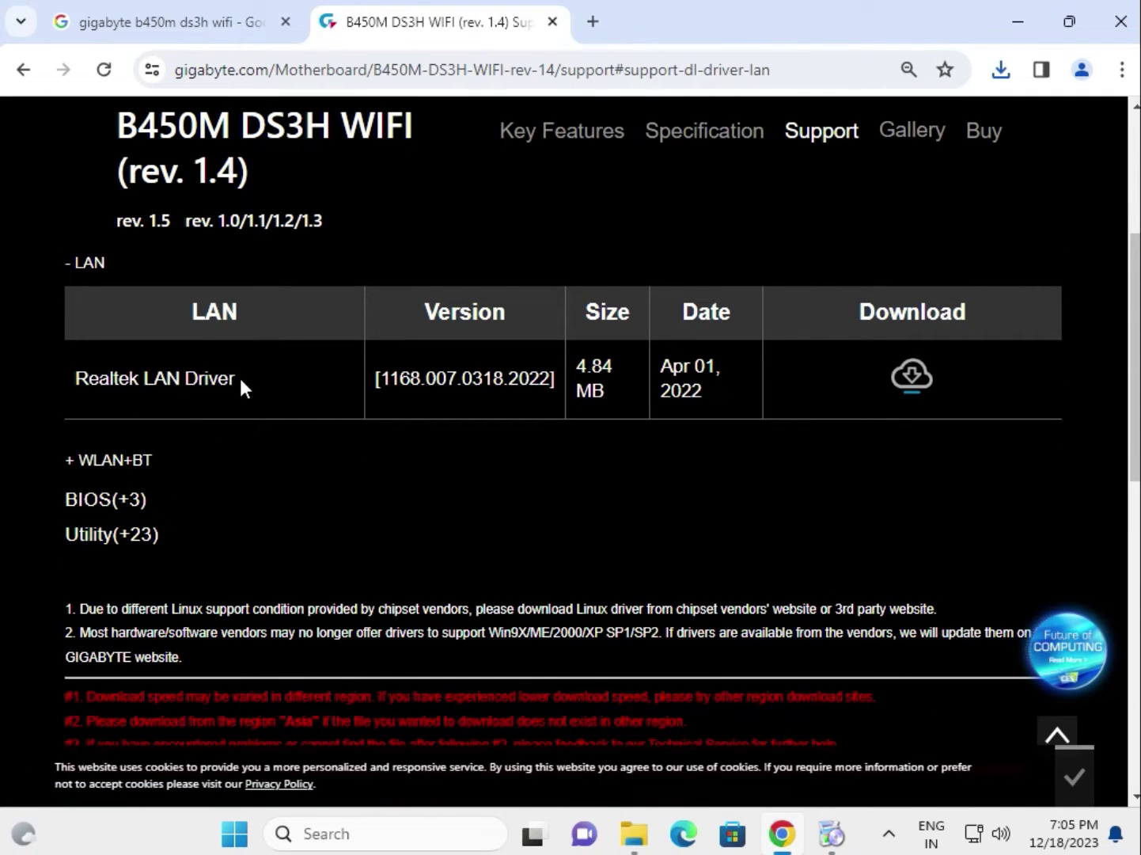
pyautogui.moveTo(246, 386); pyautogui.dragTo(84, 379)
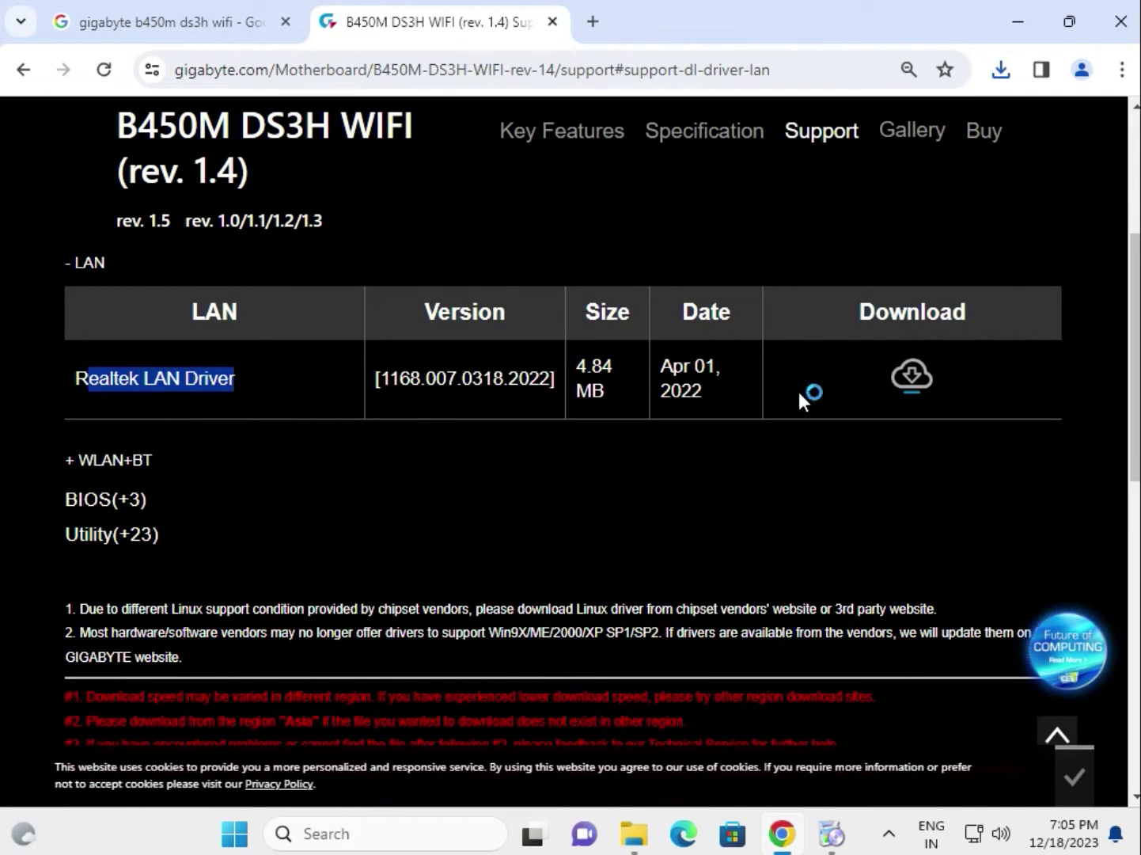
pyautogui.click(912, 378)
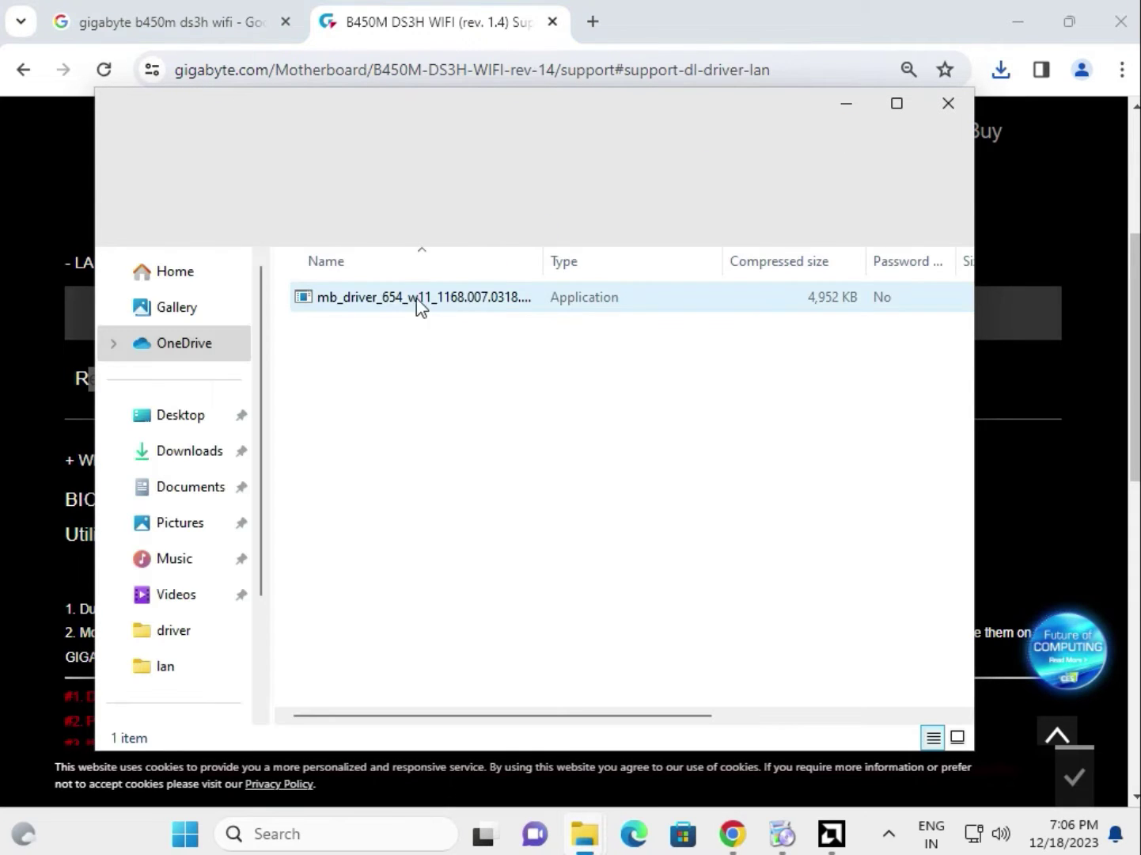
# Step: Run the mb_driver_654 LAN installer with administrator approval and return to the Gigabyte page
pyautogui.doubleClick(389, 303)
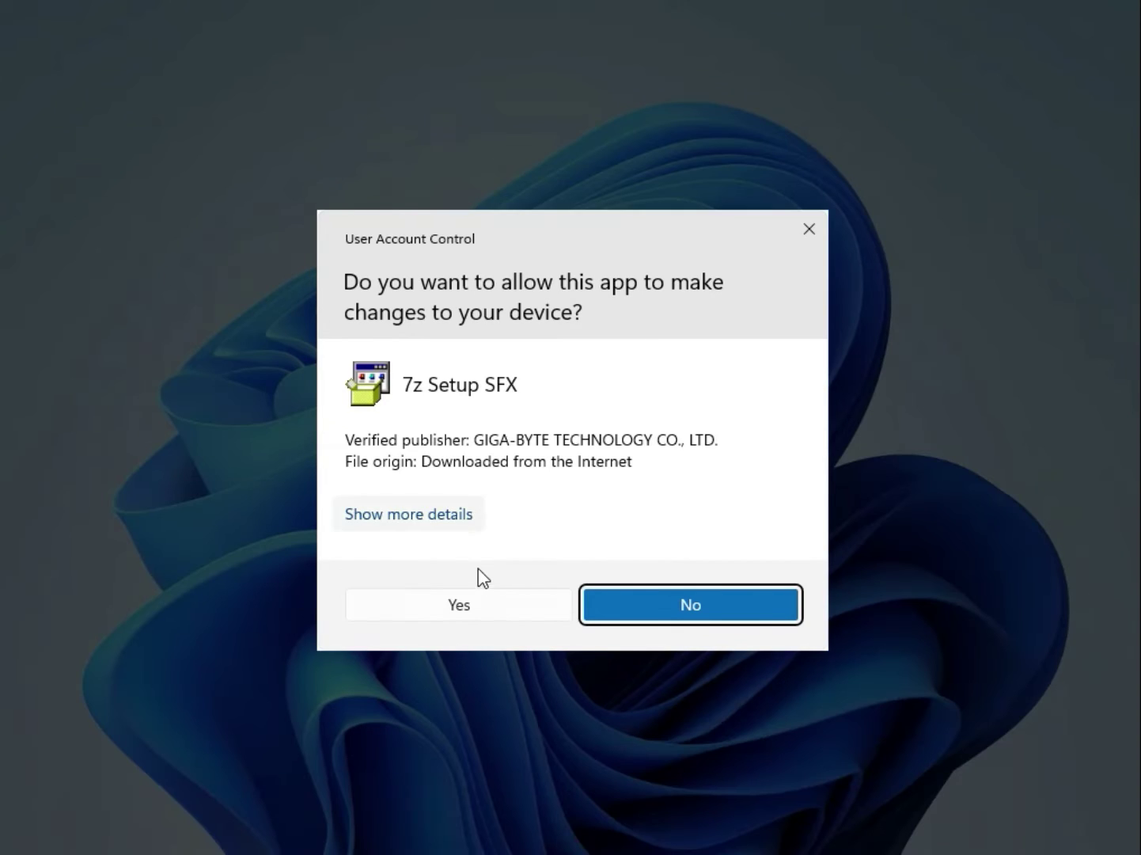
pyautogui.click(474, 603)
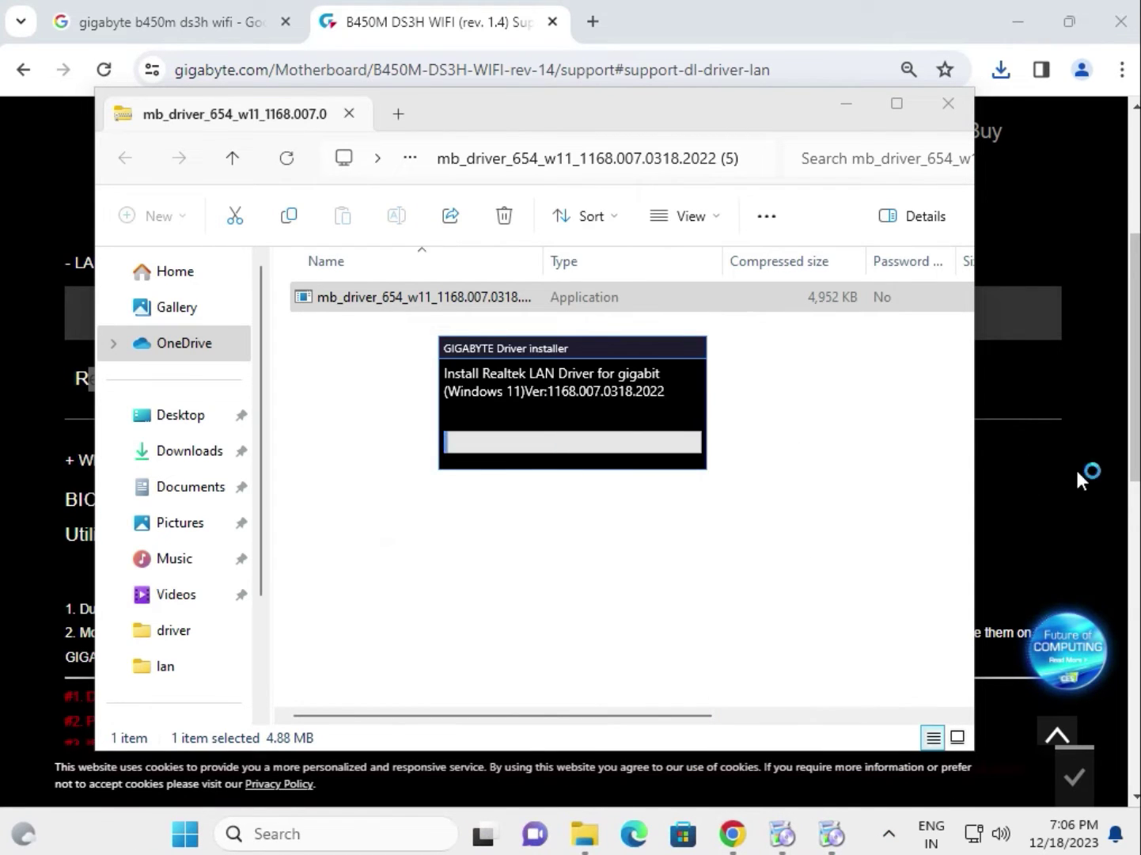
pyautogui.click(1077, 467)
# Step: Expand WLAN+BT, download Realtek BT driver 1.9.1051.3007, and open its zip
pyautogui.click(93, 462)
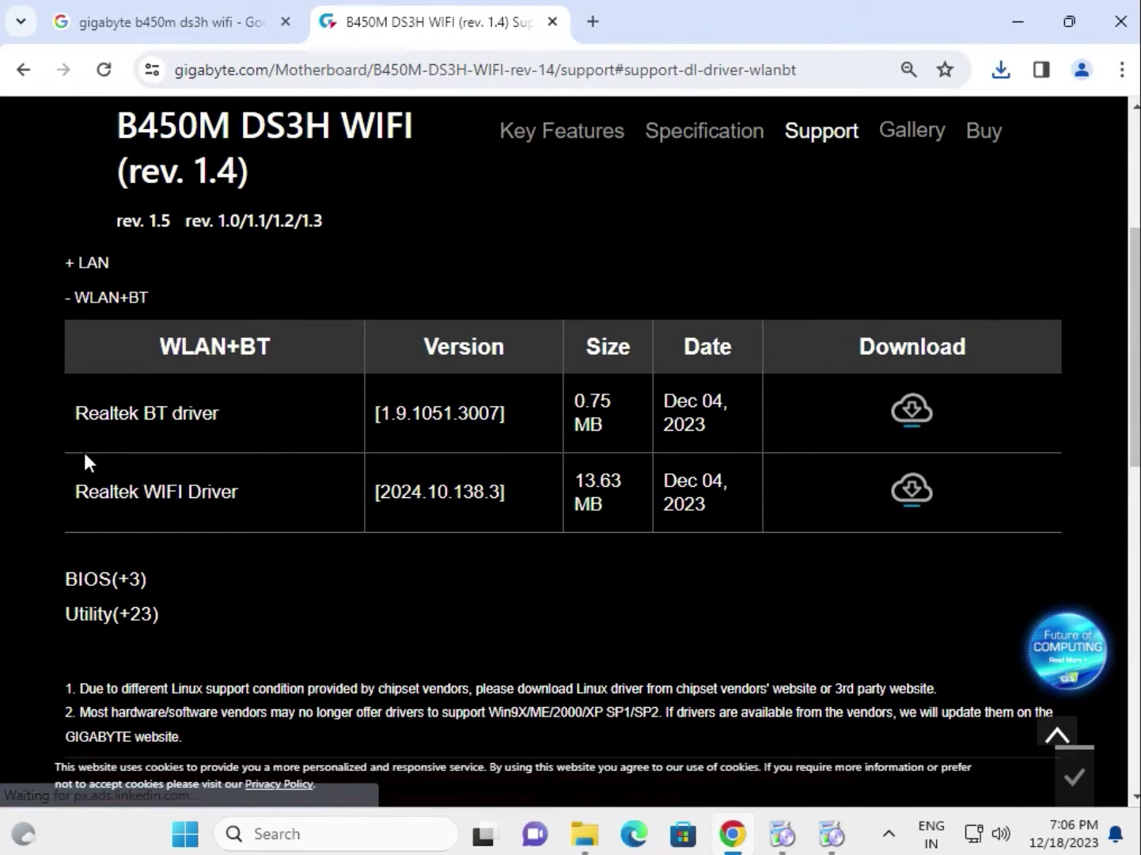
pyautogui.moveTo(229, 412); pyautogui.dragTo(146, 416)
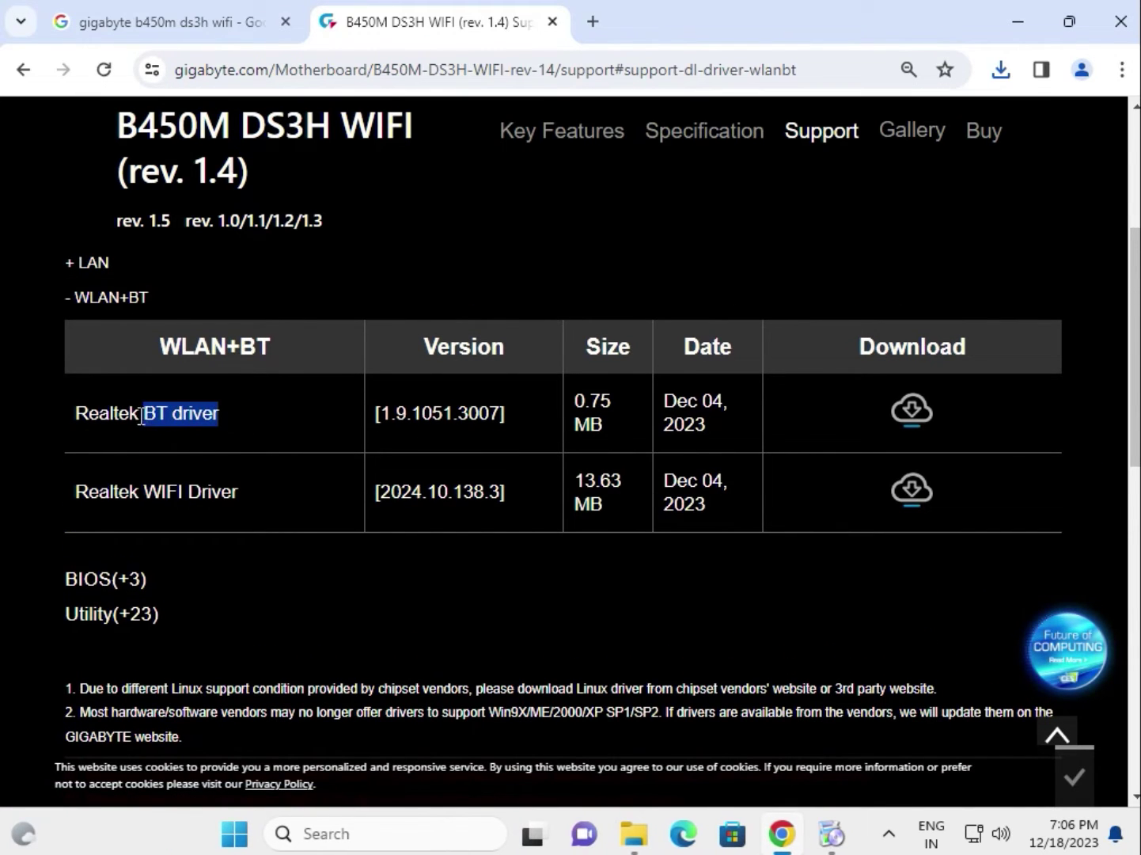
pyautogui.click(173, 414)
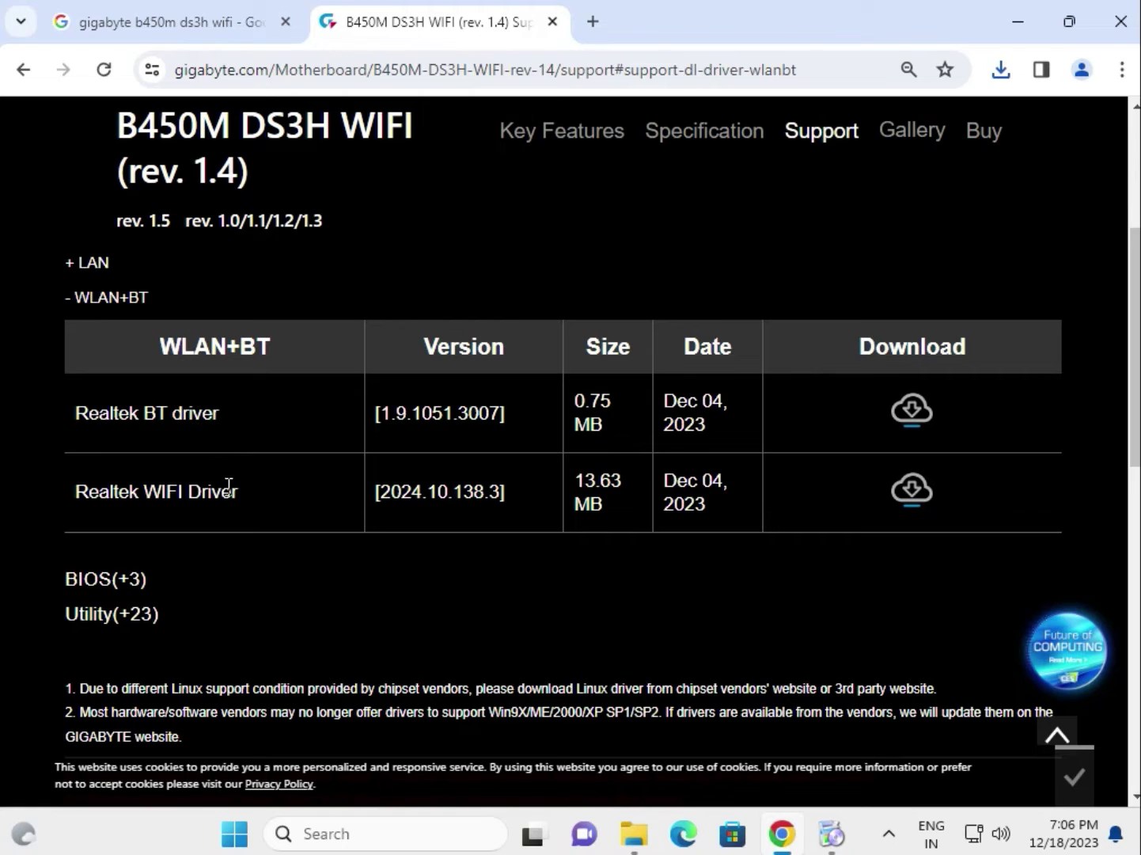
pyautogui.moveTo(233, 490); pyautogui.dragTo(144, 490)
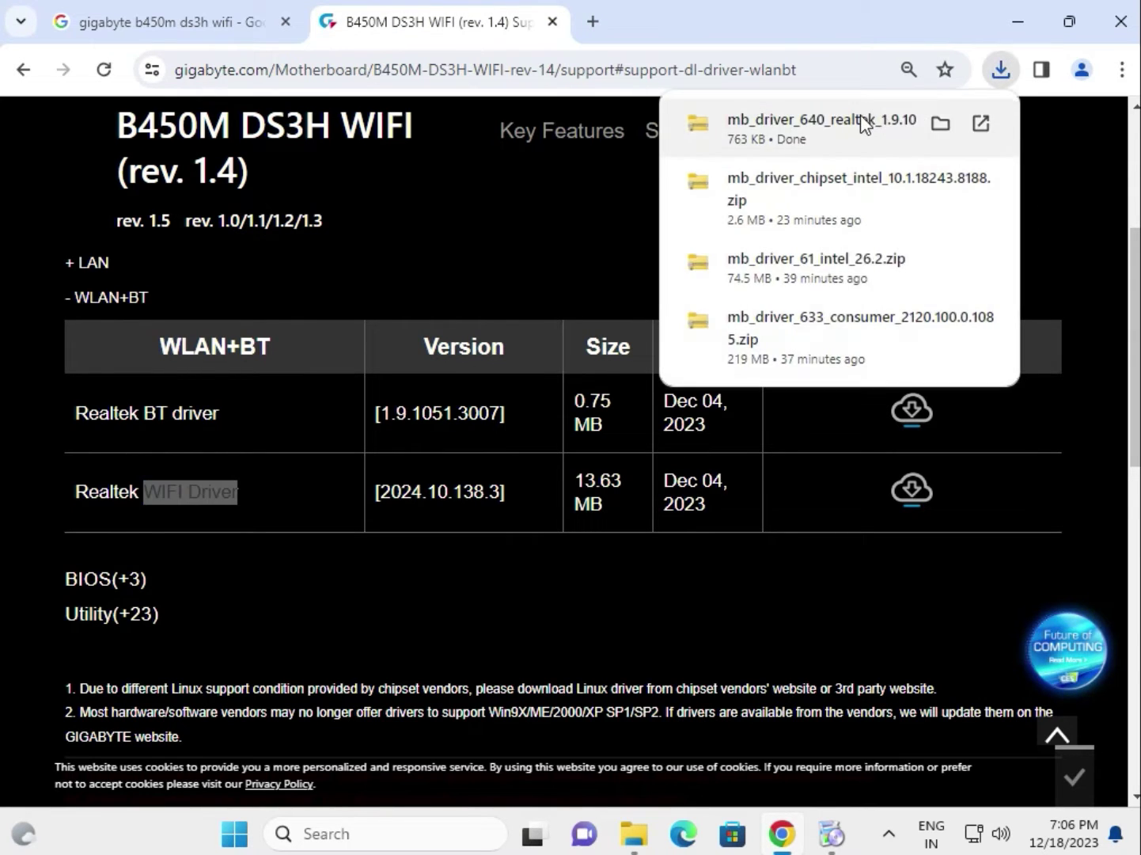
pyautogui.click(862, 119)
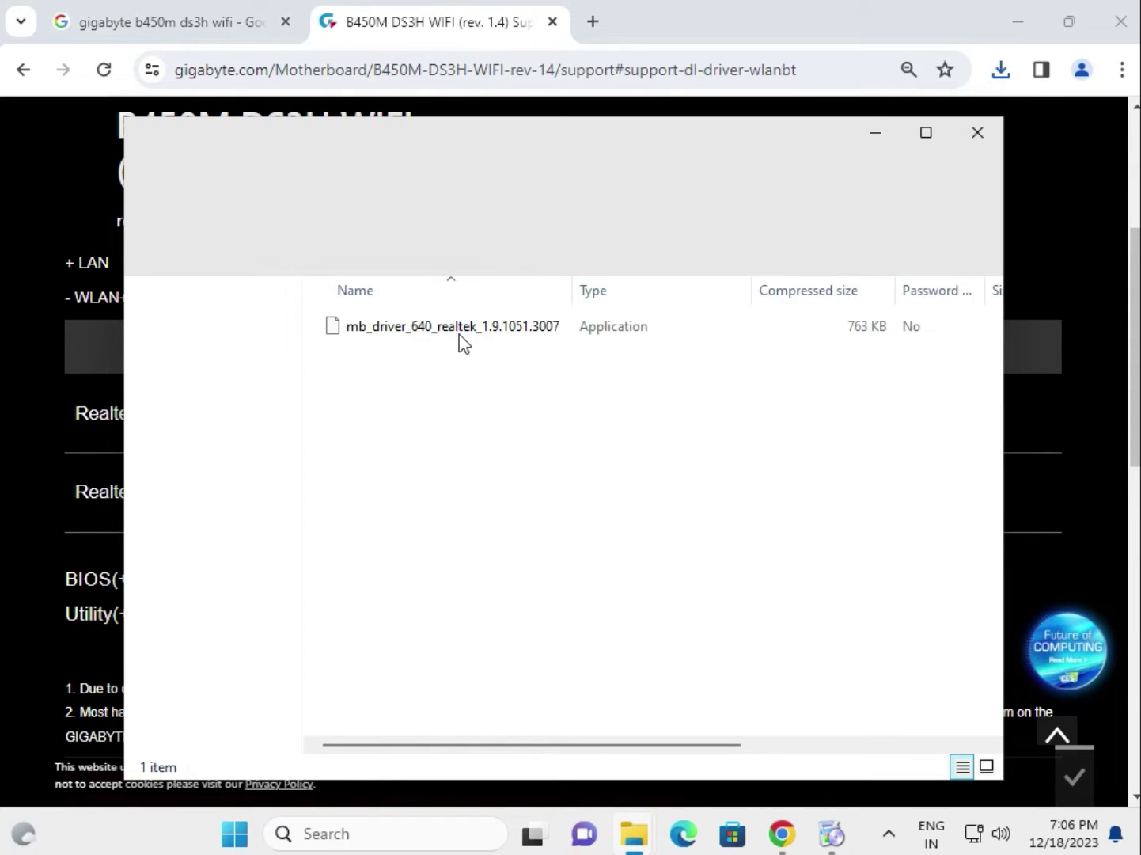
# Step: Run the mb_driver_640_realtek Bluetooth installer with administrator approval and return to the Gigabyte page
pyautogui.click(466, 335)
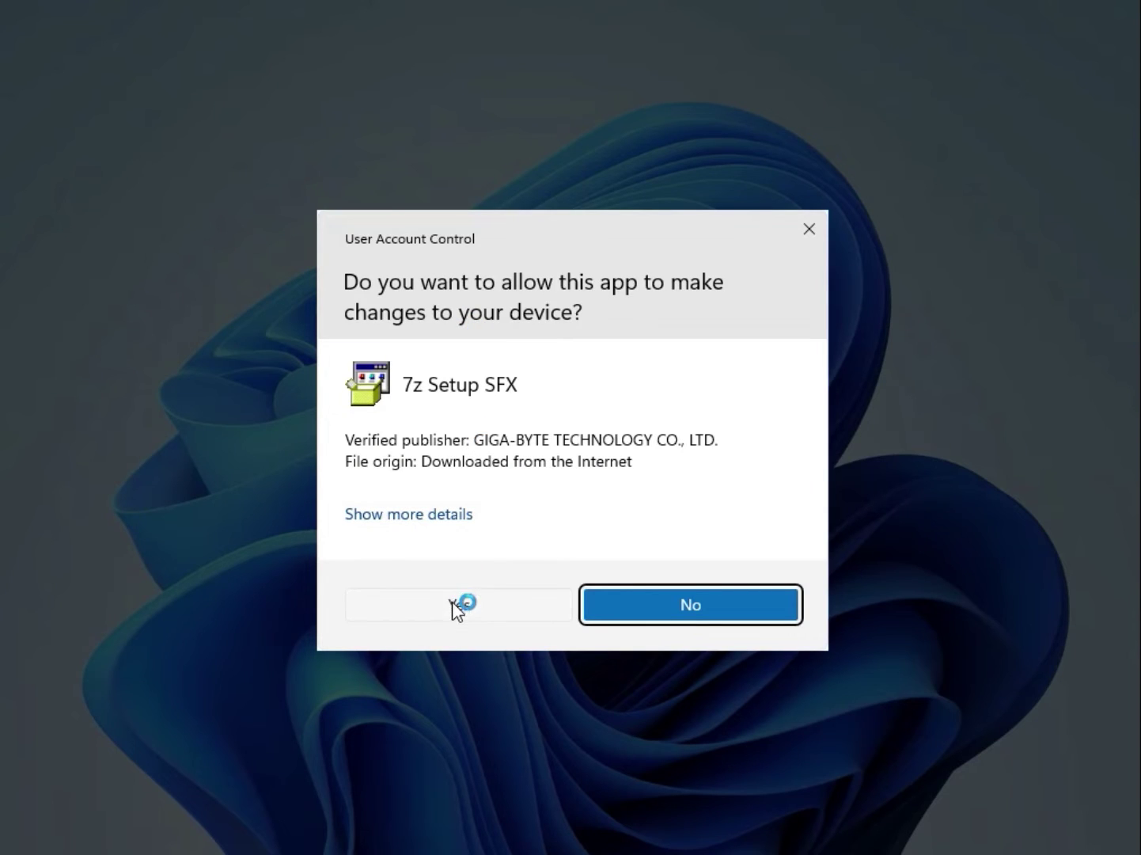
pyautogui.click(454, 608)
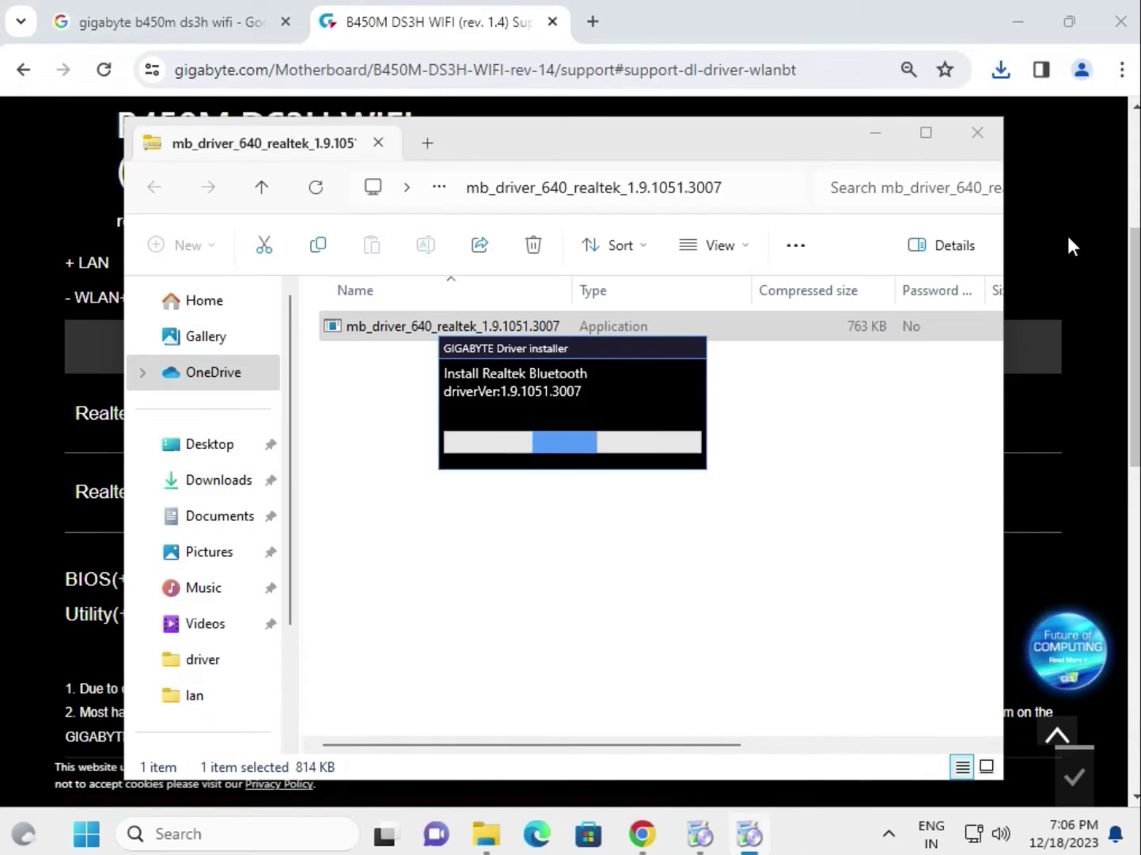
pyautogui.click(1067, 236)
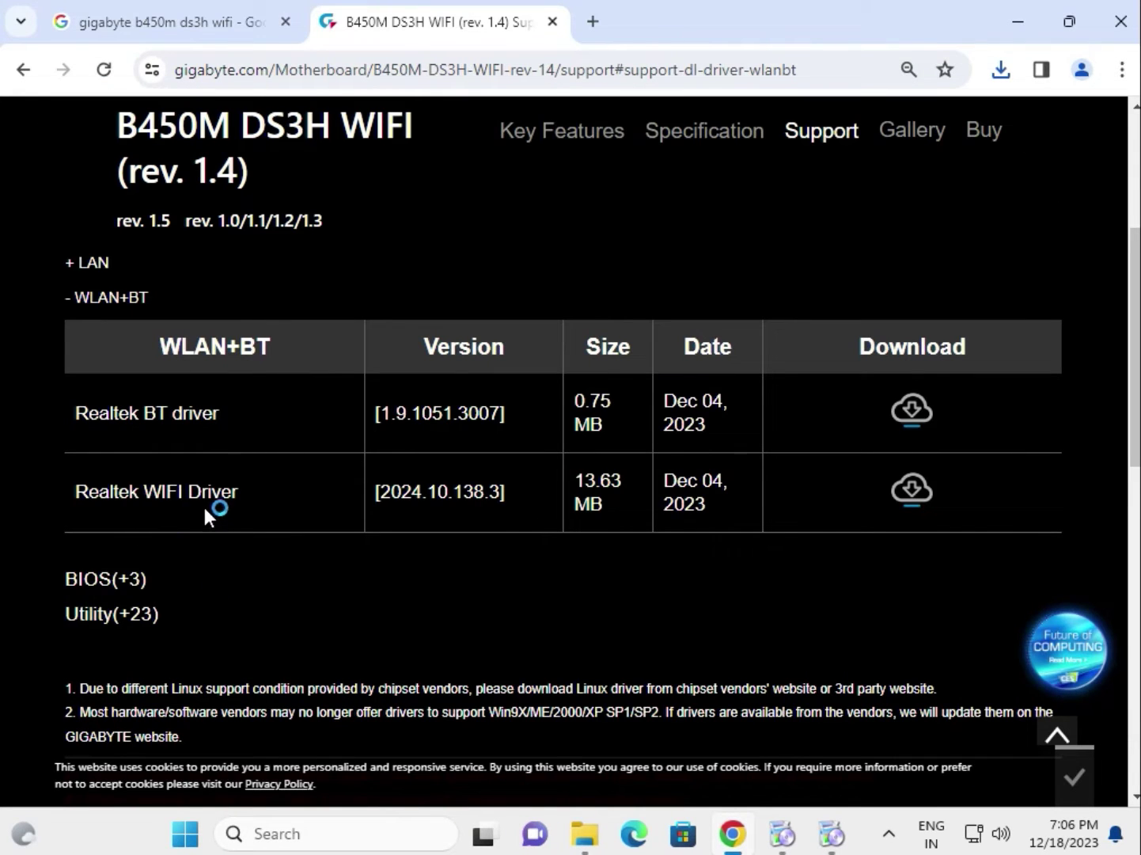
# Step: Download the Realtek WIFI Driver zip from the Gigabyte site and open it from Chrome's downloads
pyautogui.moveTo(272, 488); pyautogui.dragTo(78, 497)
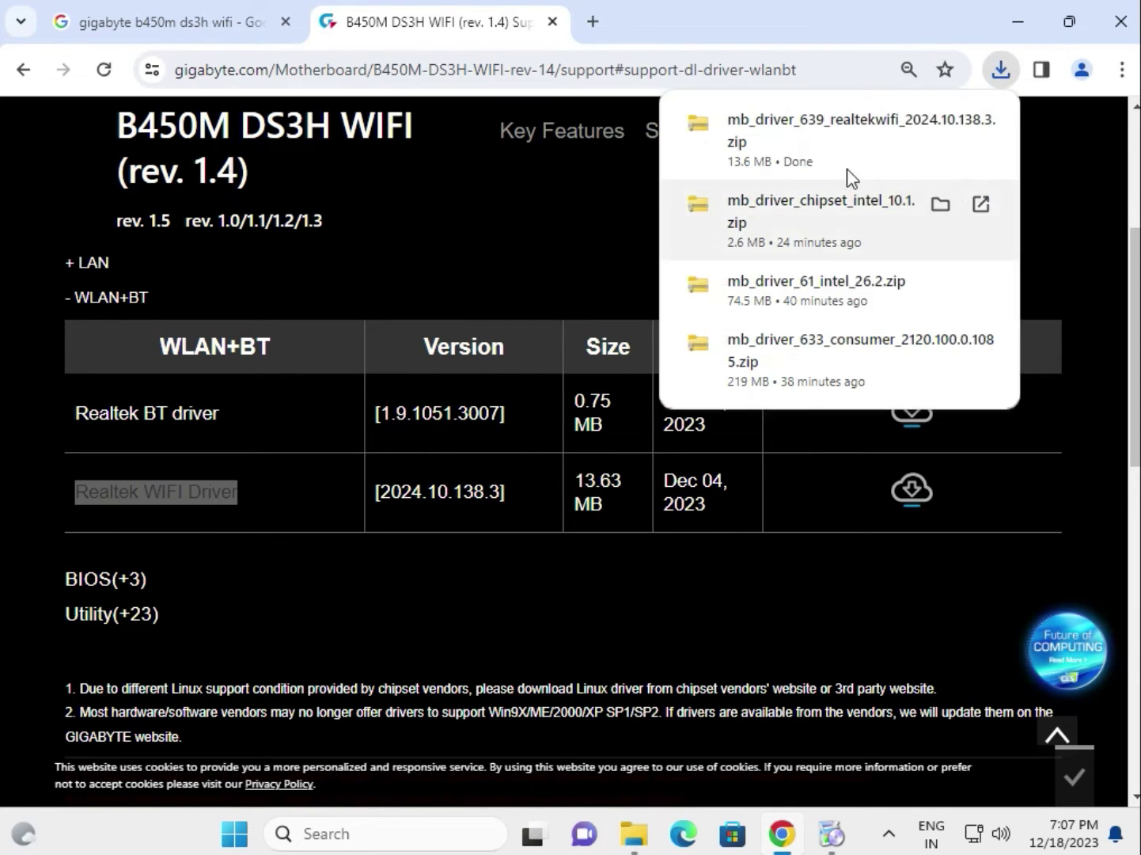
pyautogui.click(810, 135)
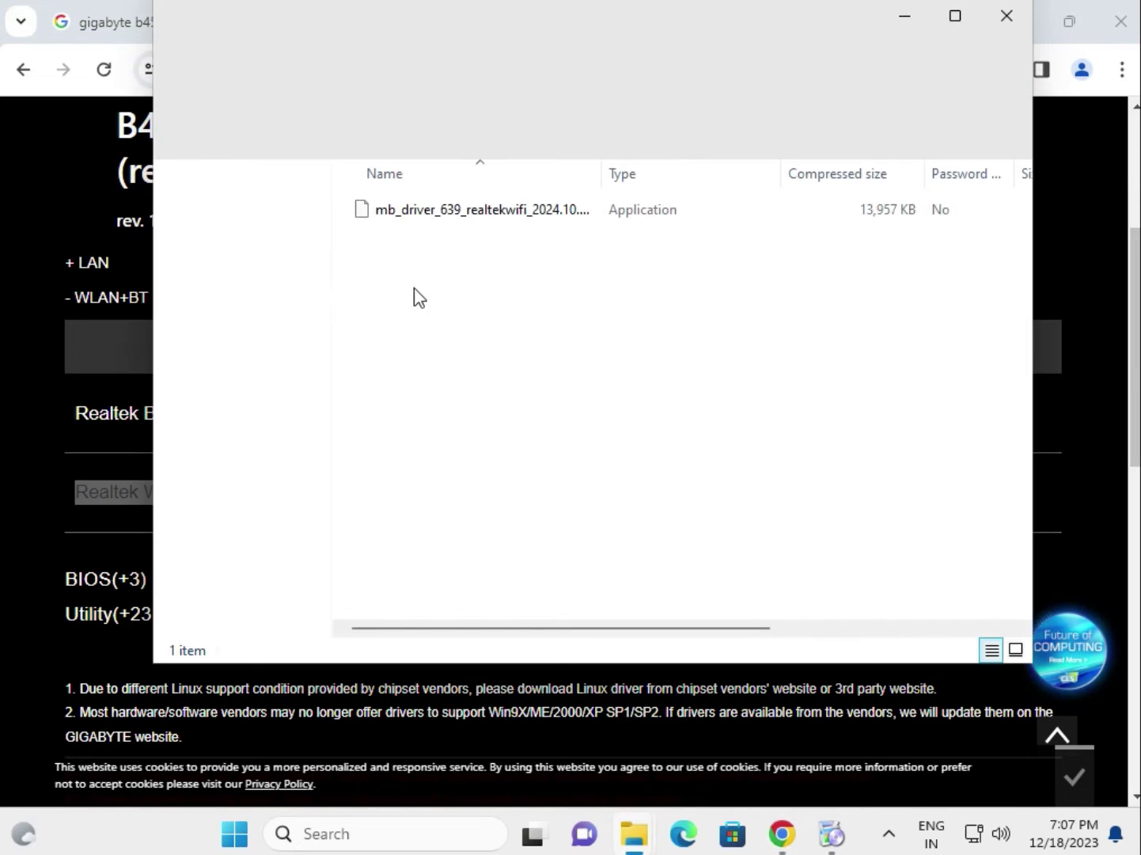
# Step: Run mb_driver_639_realtekwifi and approve the UAC prompt to install Realtek WIFI Driver 2024.10.138.3
pyautogui.click(480, 218)
pyautogui.doubleClick(479, 219)
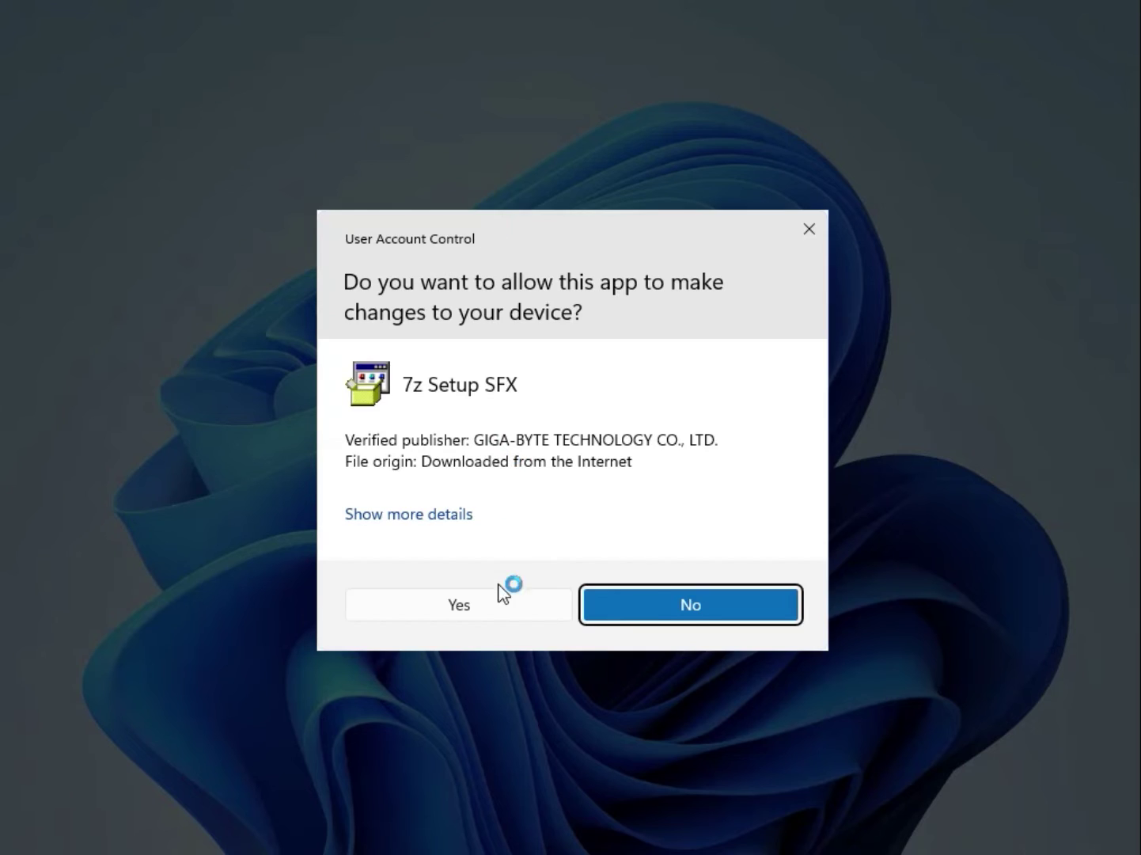
pyautogui.click(497, 603)
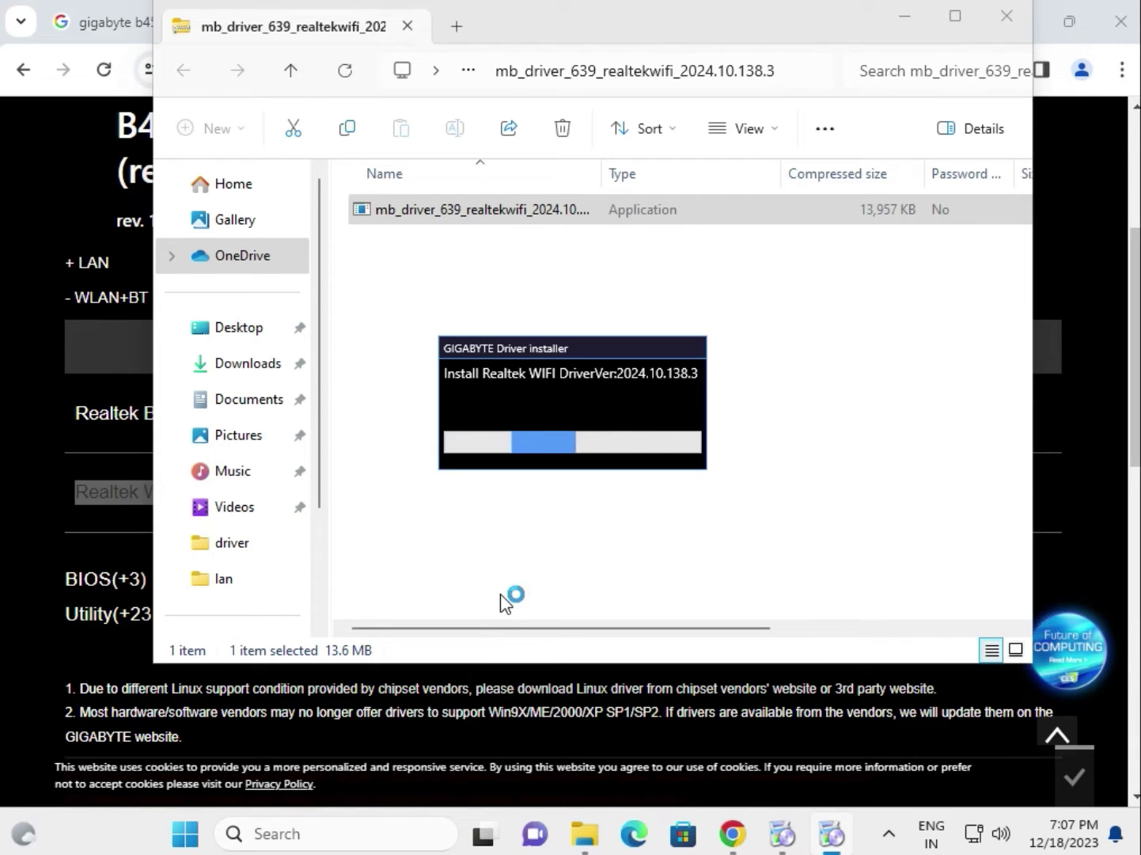
# Step: Back on the Gigabyte support page, expand BIOS and download the FCb release
pyautogui.click(1083, 436)
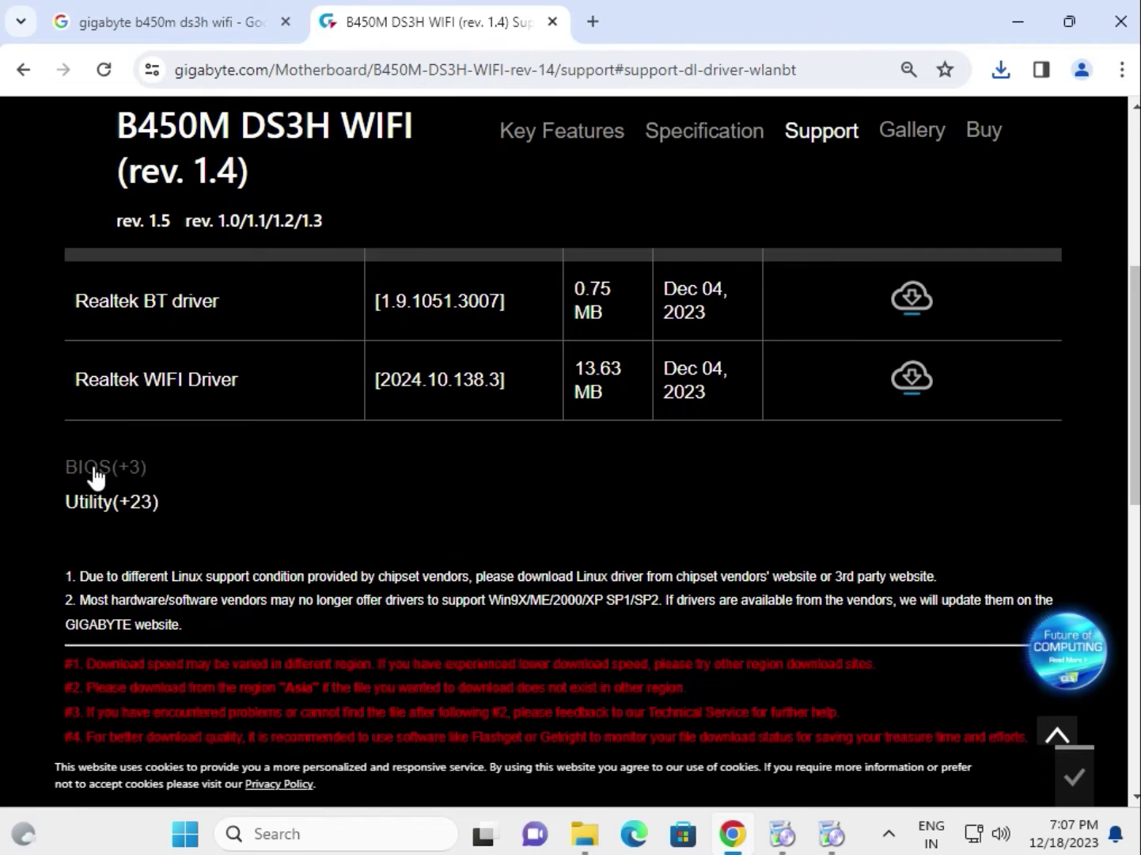
pyautogui.click(92, 470)
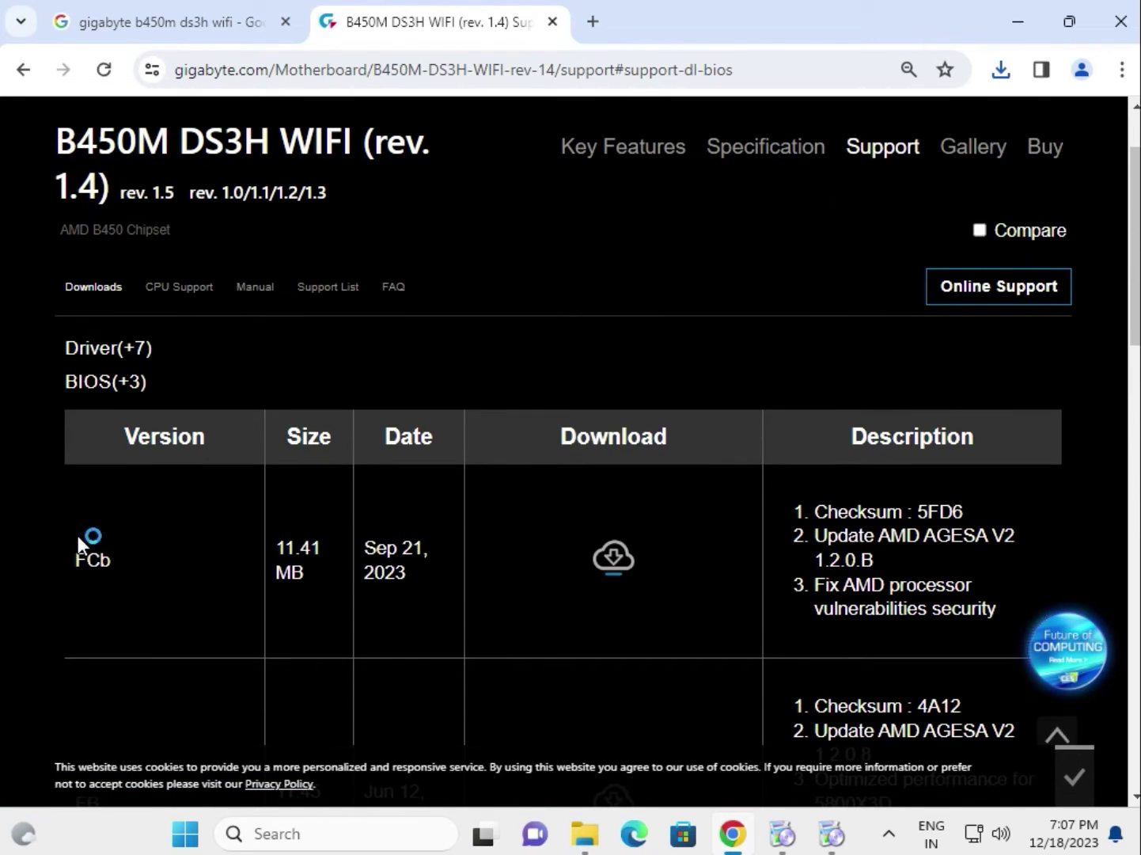
pyautogui.moveTo(123, 567); pyautogui.dragTo(76, 555)
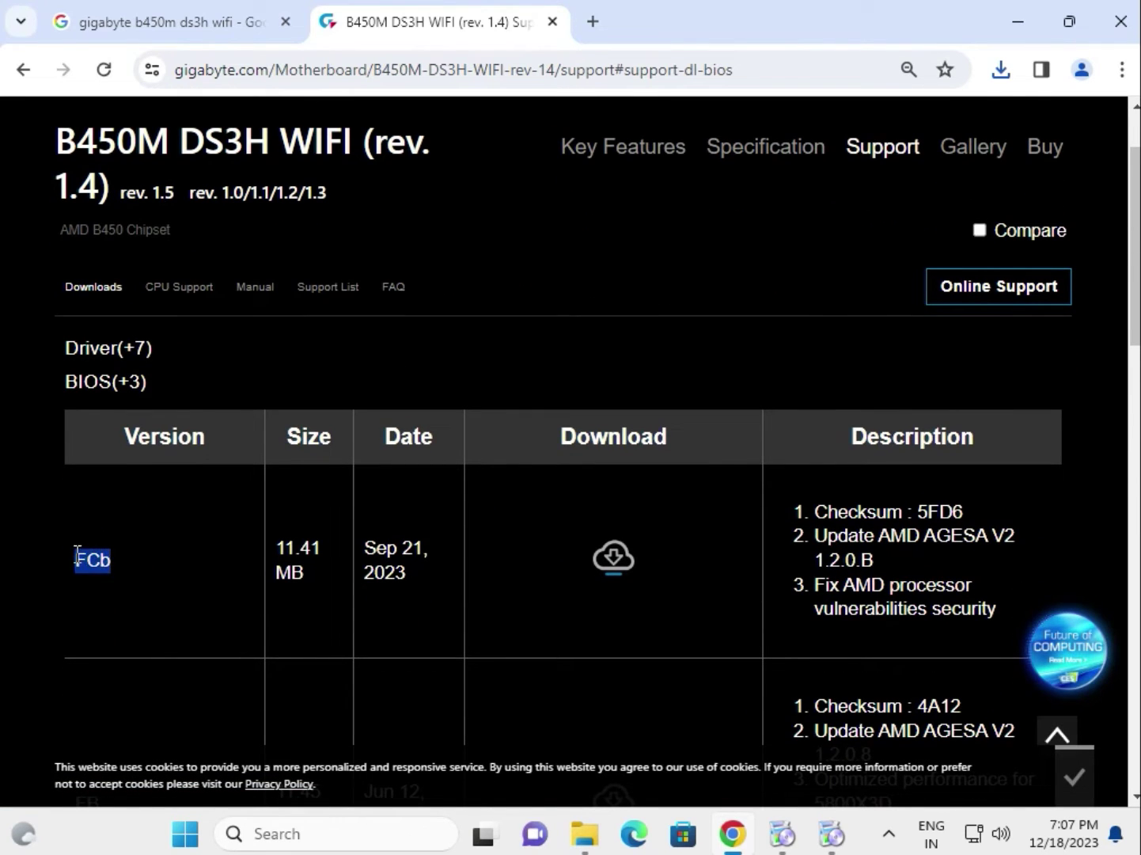
pyautogui.click(612, 562)
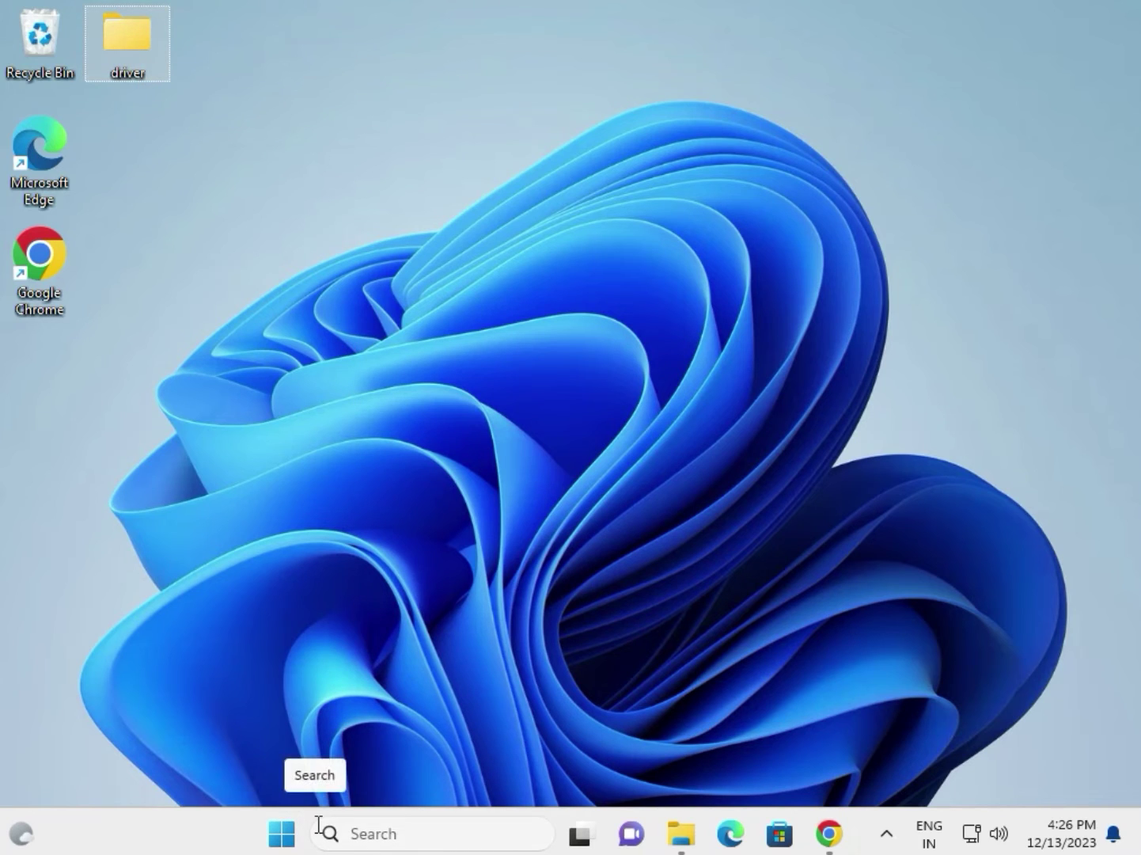
# Step: Launch Device Manager from the Start context menu and expand Display adapters
pyautogui.rightClick(281, 835)
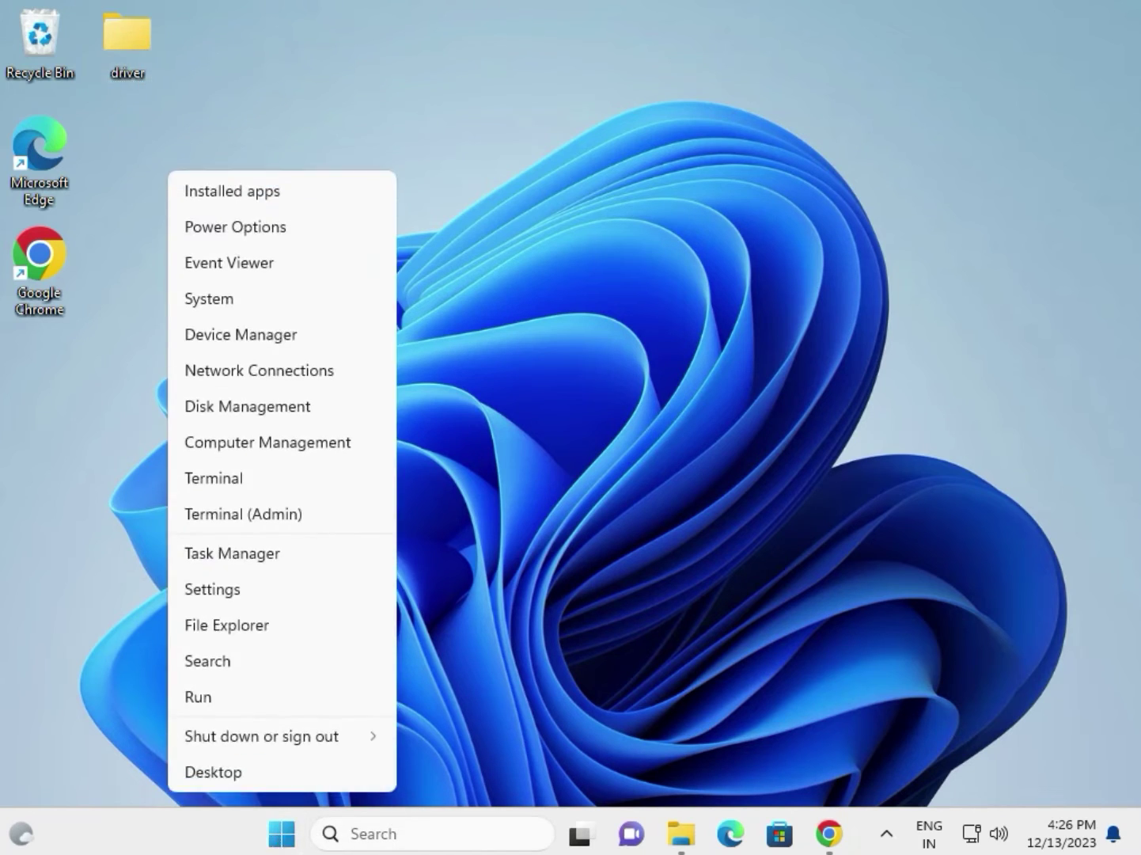
pyautogui.click(228, 334)
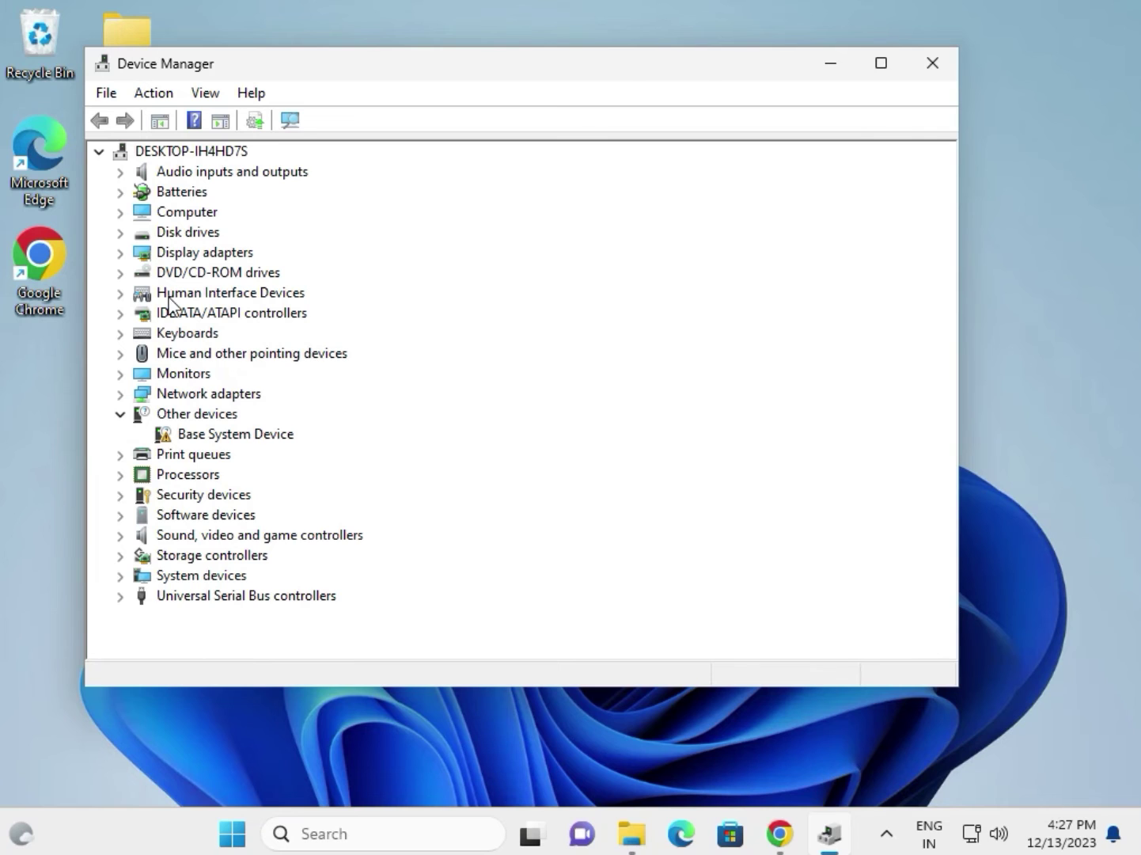
pyautogui.moveTo(233, 69); pyautogui.dragTo(311, 81)
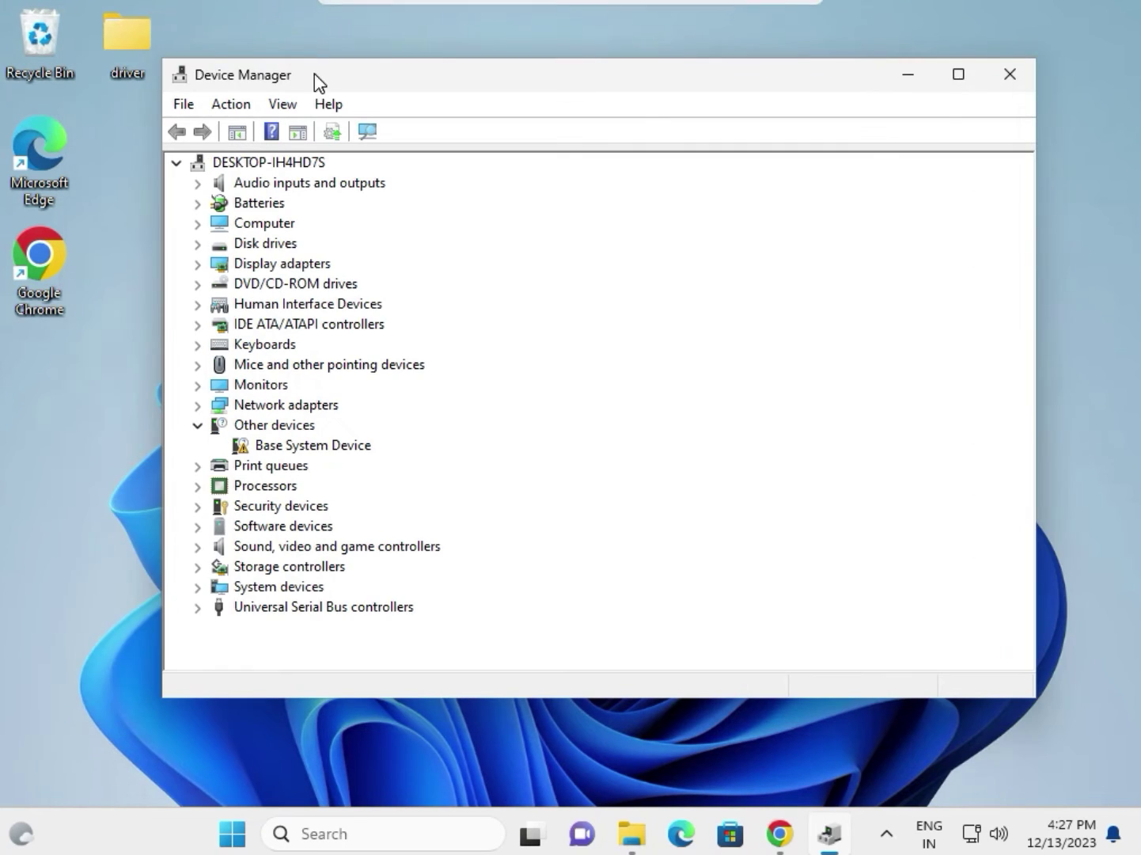
pyautogui.click(149, 35)
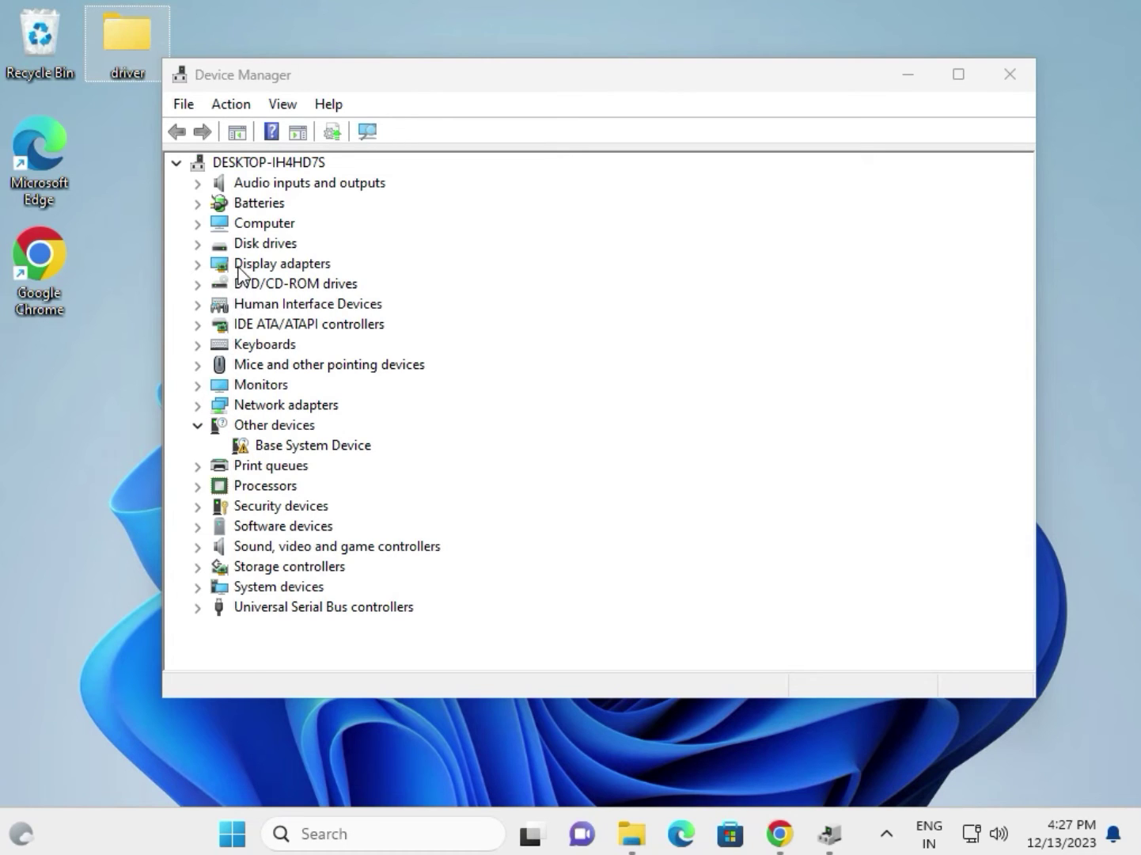
pyautogui.click(198, 269)
# Step: Start a driver update for Microsoft Basic Display Adapter, pointing it at the Desktop\driver folder
pyautogui.rightClick(292, 285)
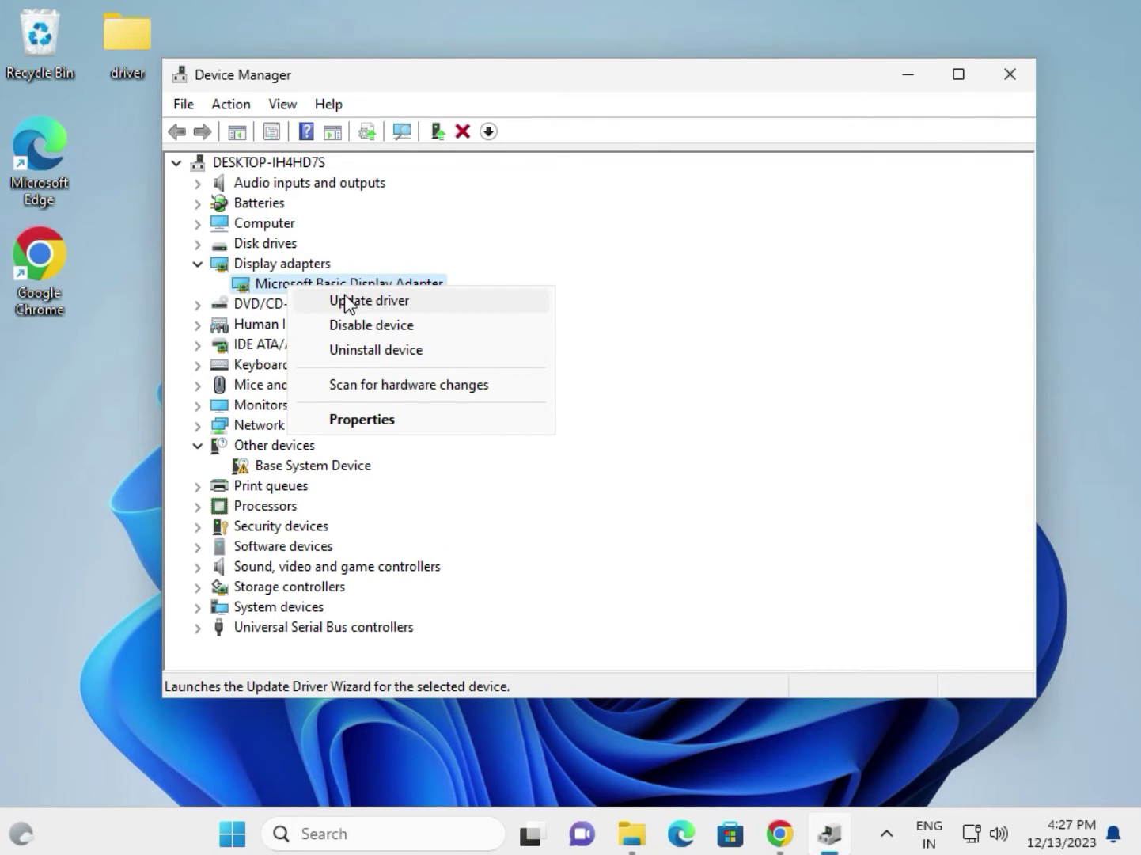
pyautogui.click(348, 303)
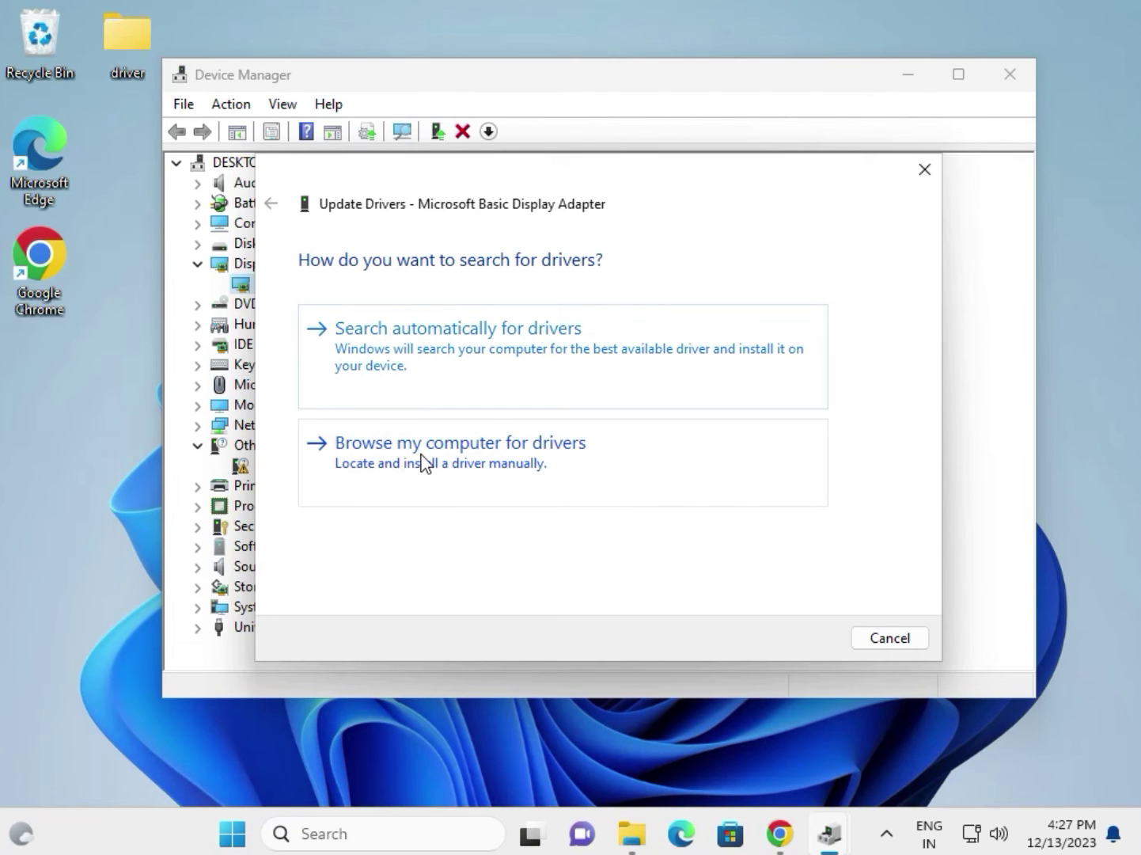
pyautogui.click(530, 464)
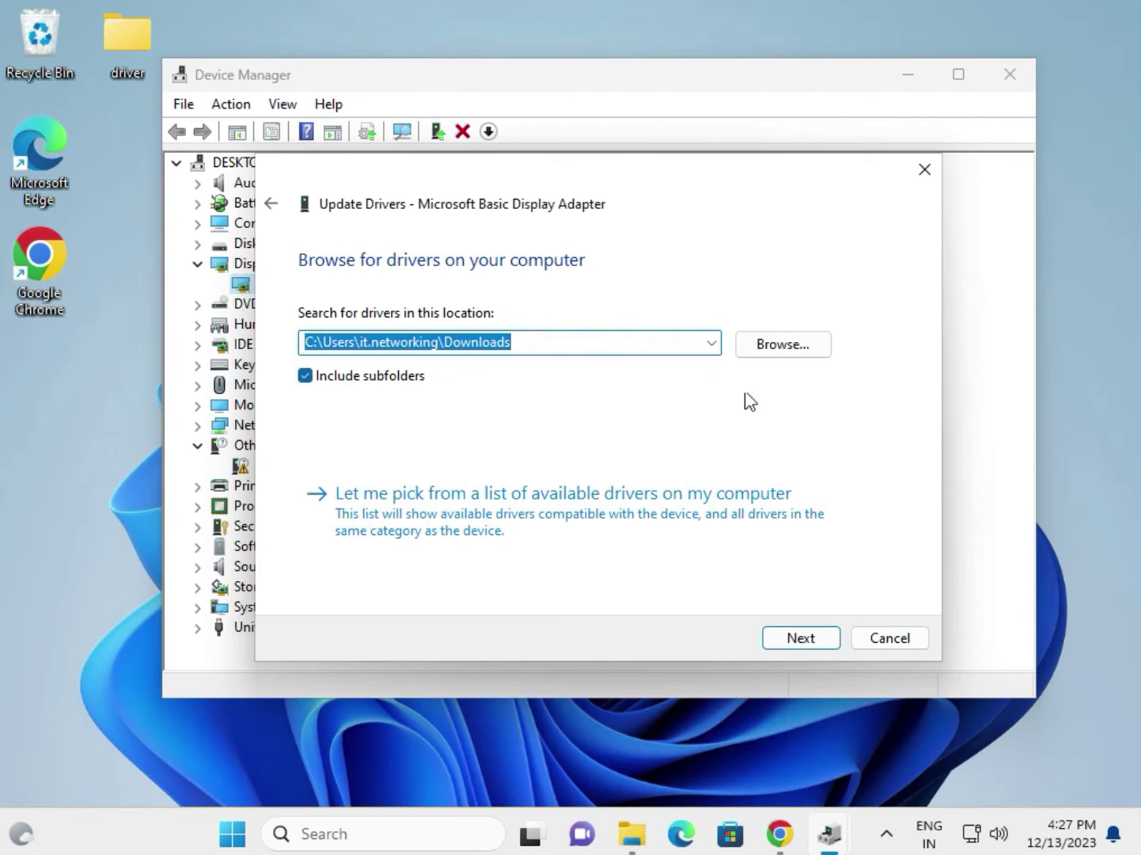
pyautogui.click(783, 346)
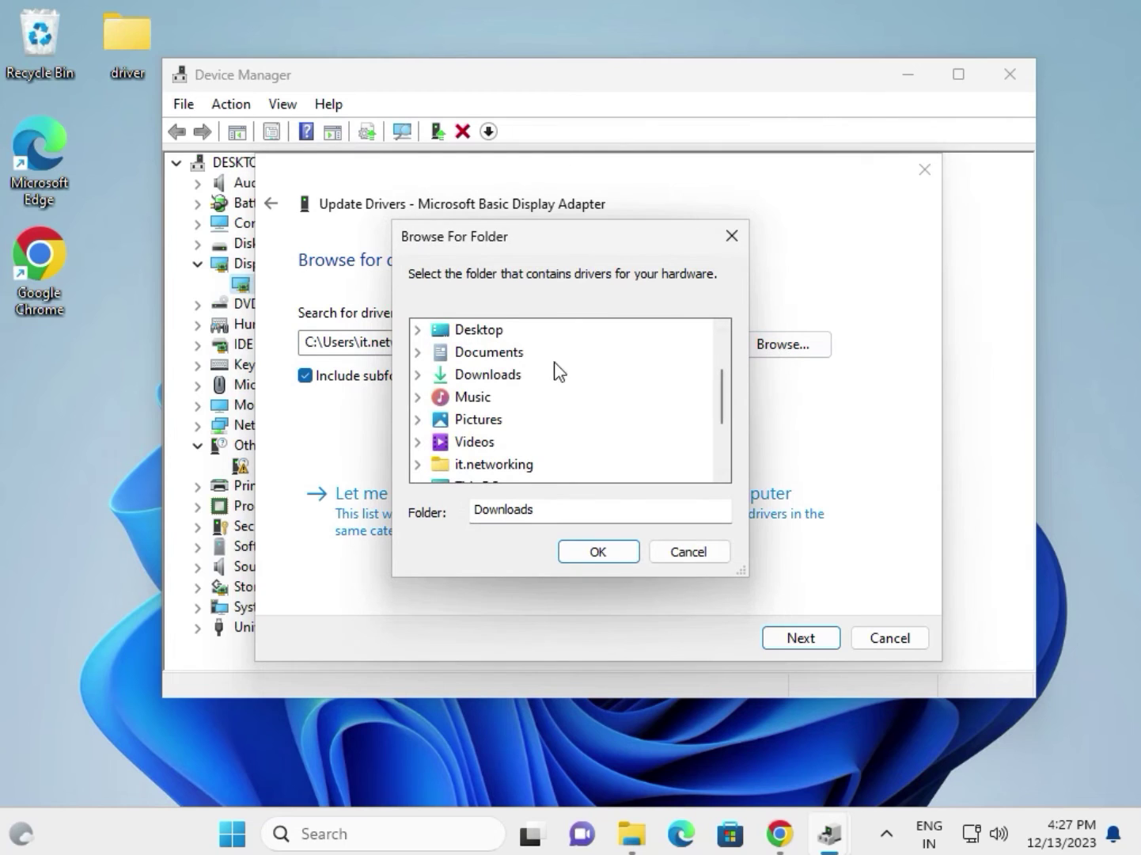
pyautogui.click(478, 328)
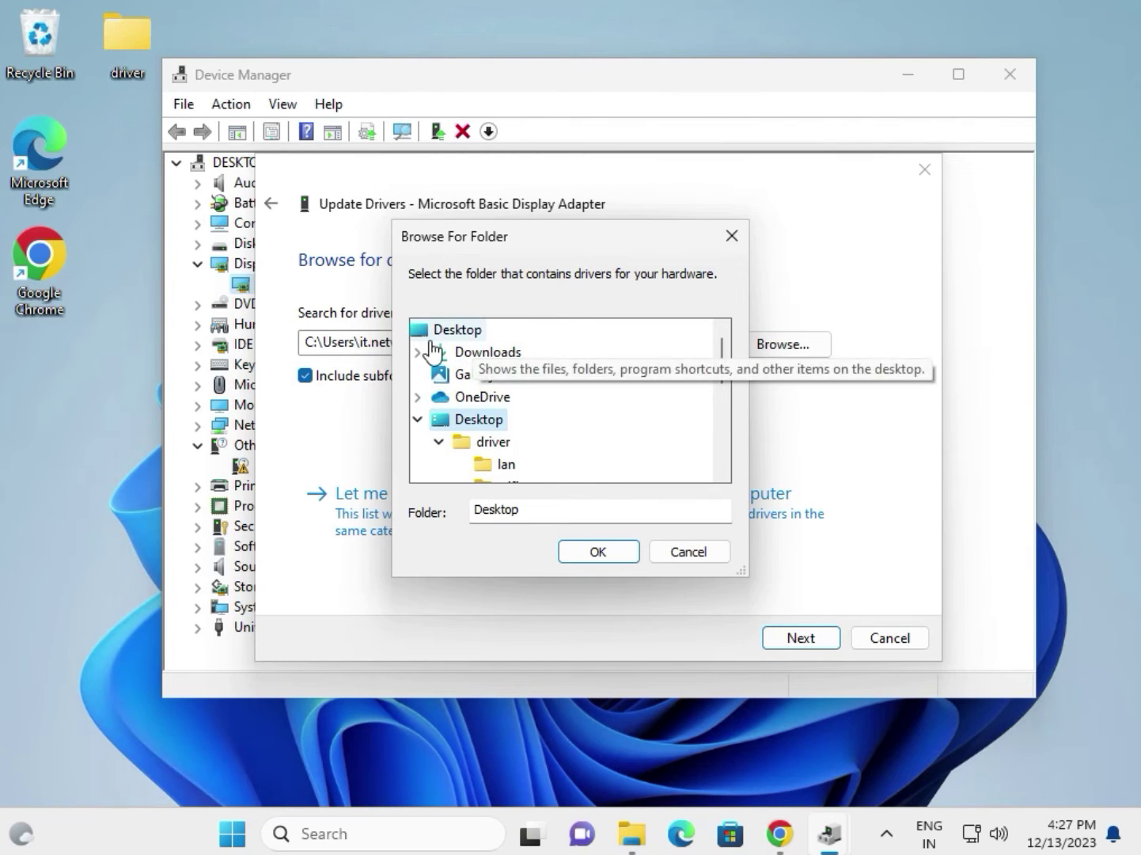
pyautogui.click(493, 443)
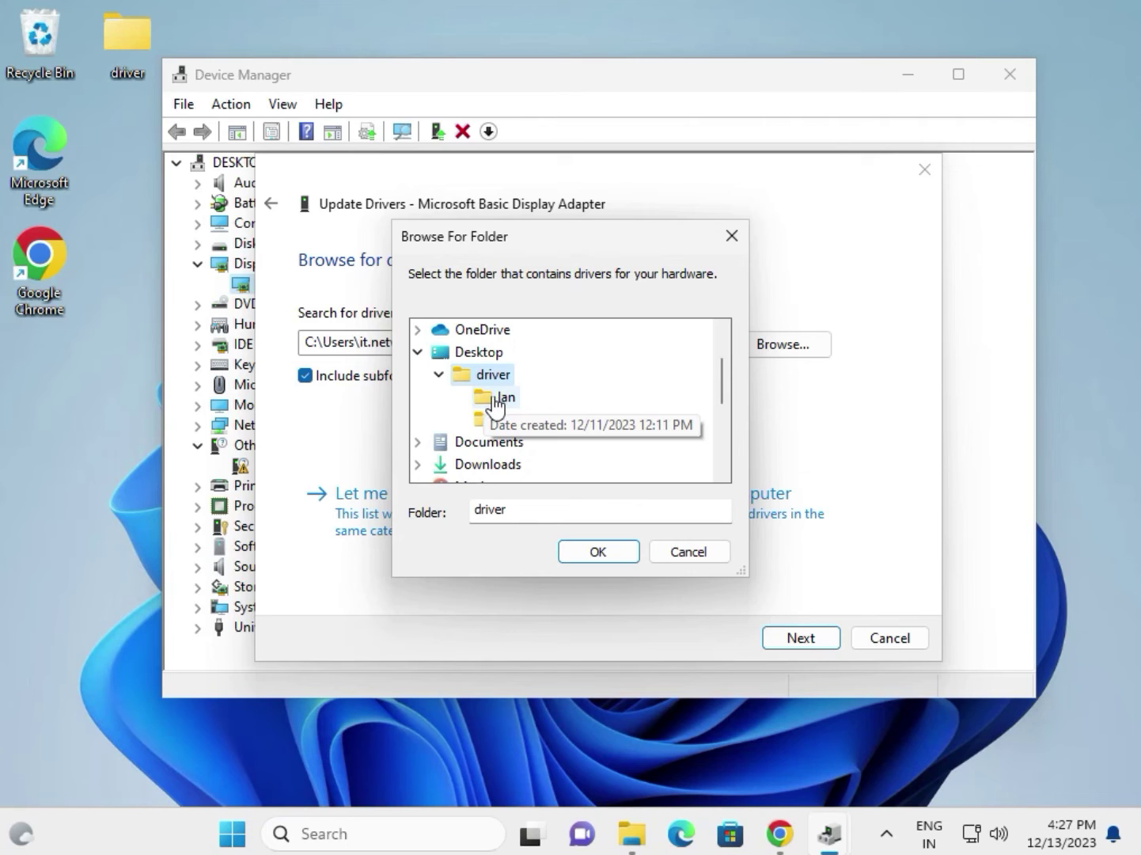
# Step: Search Desktop\driver and close the 'best driver already installed' report
pyautogui.click(601, 550)
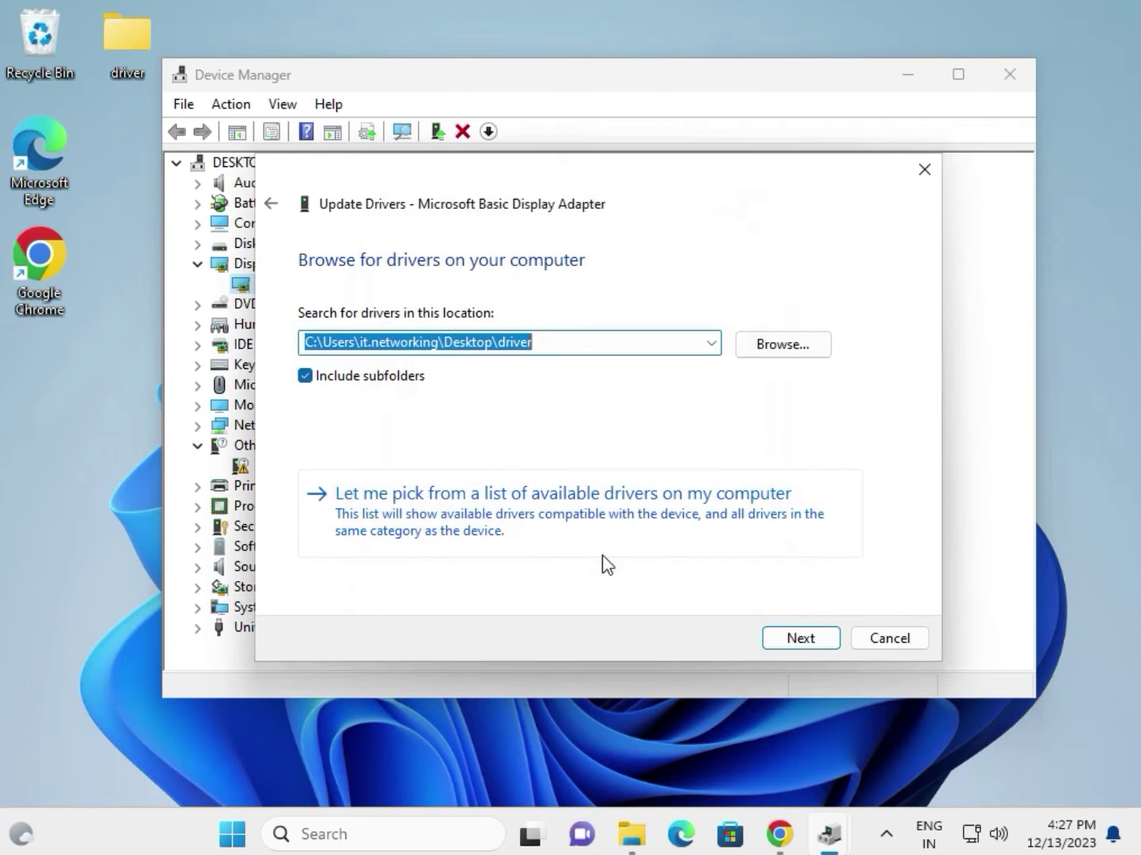
pyautogui.click(812, 637)
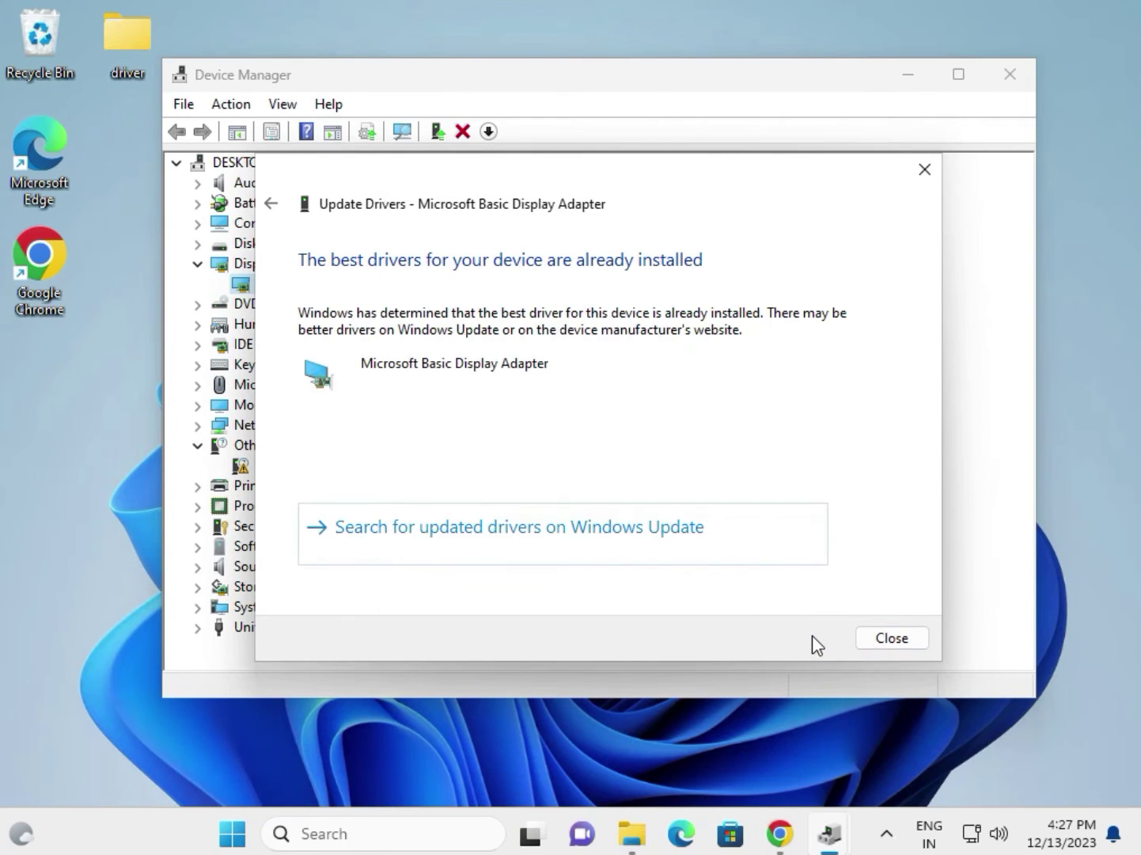
pyautogui.click(876, 638)
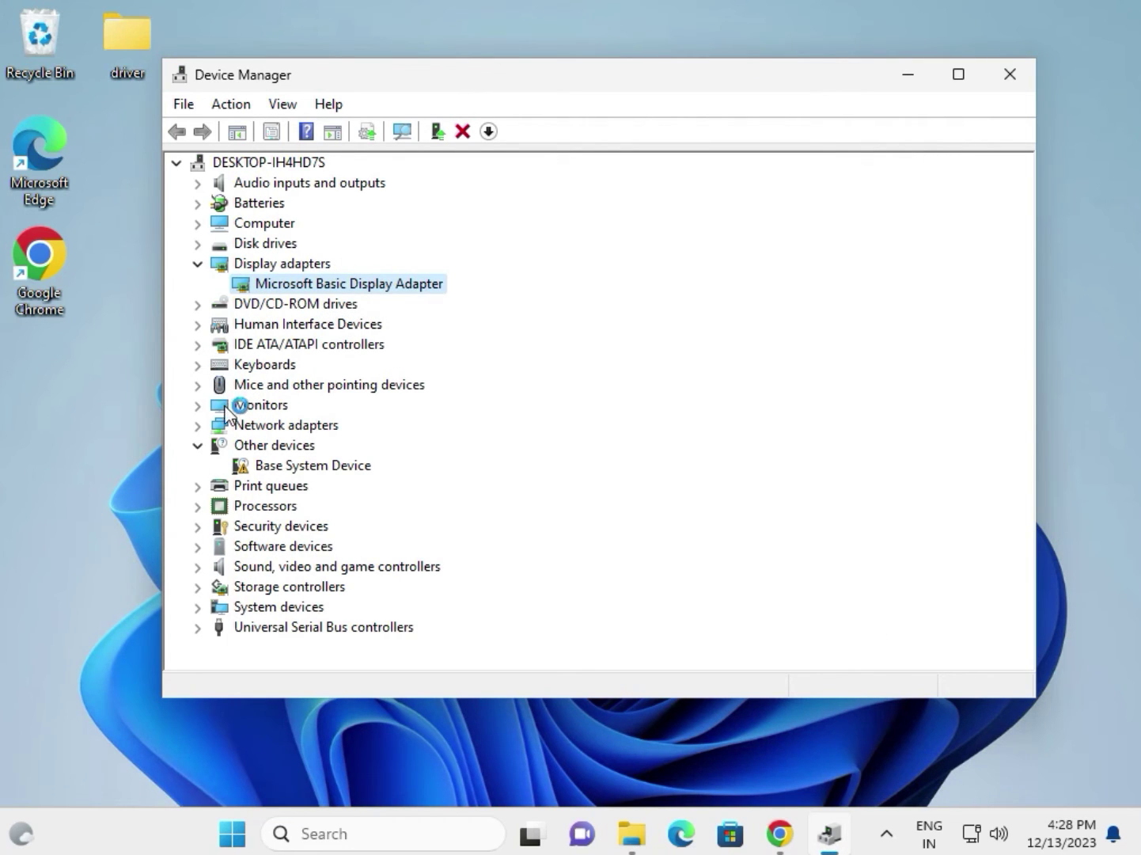
# Step: Expand Network adapters and select the Intel(R) PRO/1000 MT Desktop Adapter
pyautogui.click(199, 426)
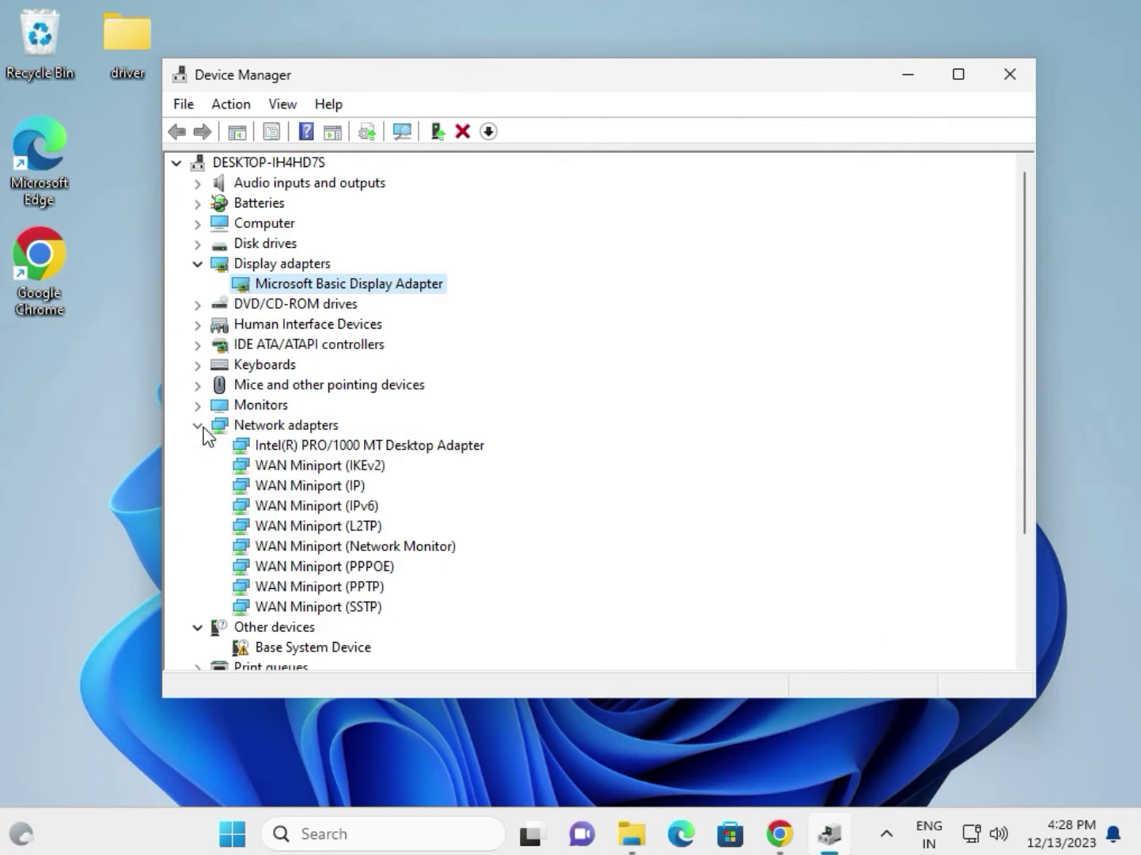
pyautogui.click(326, 448)
pyautogui.rightClick(330, 447)
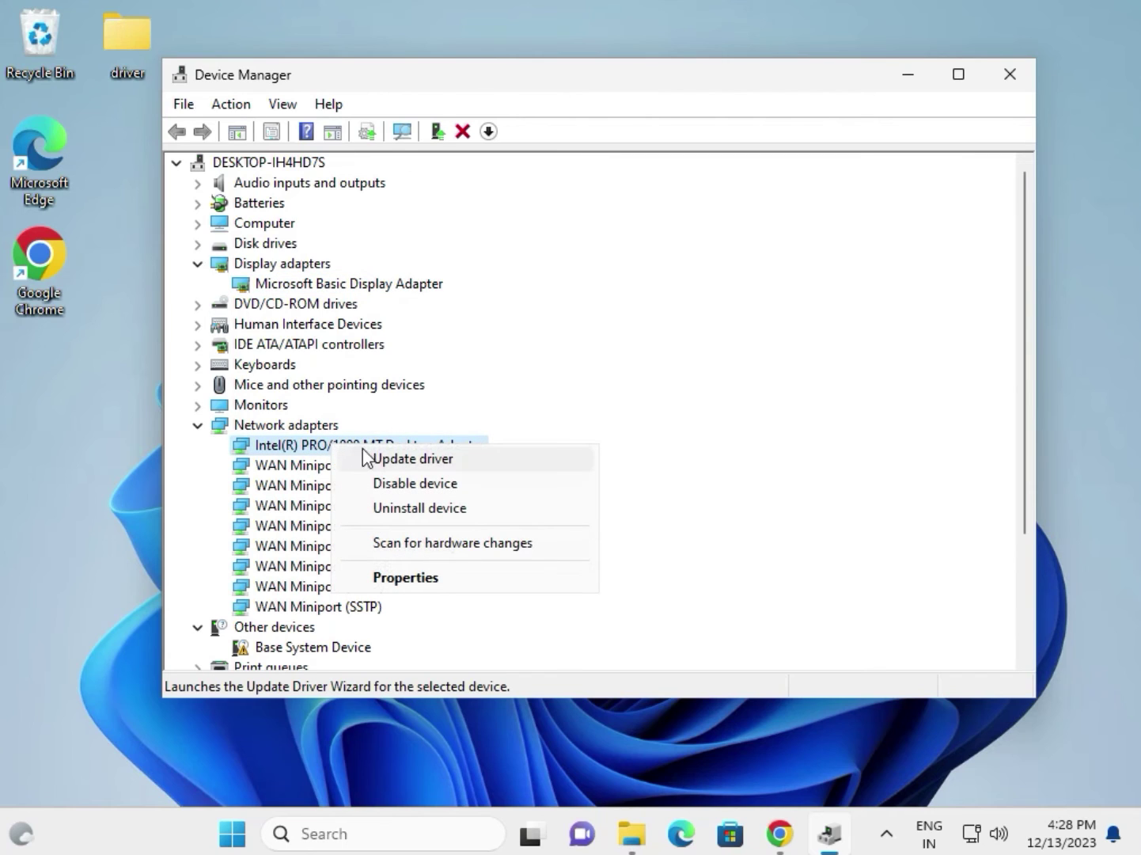
pyautogui.click(482, 465)
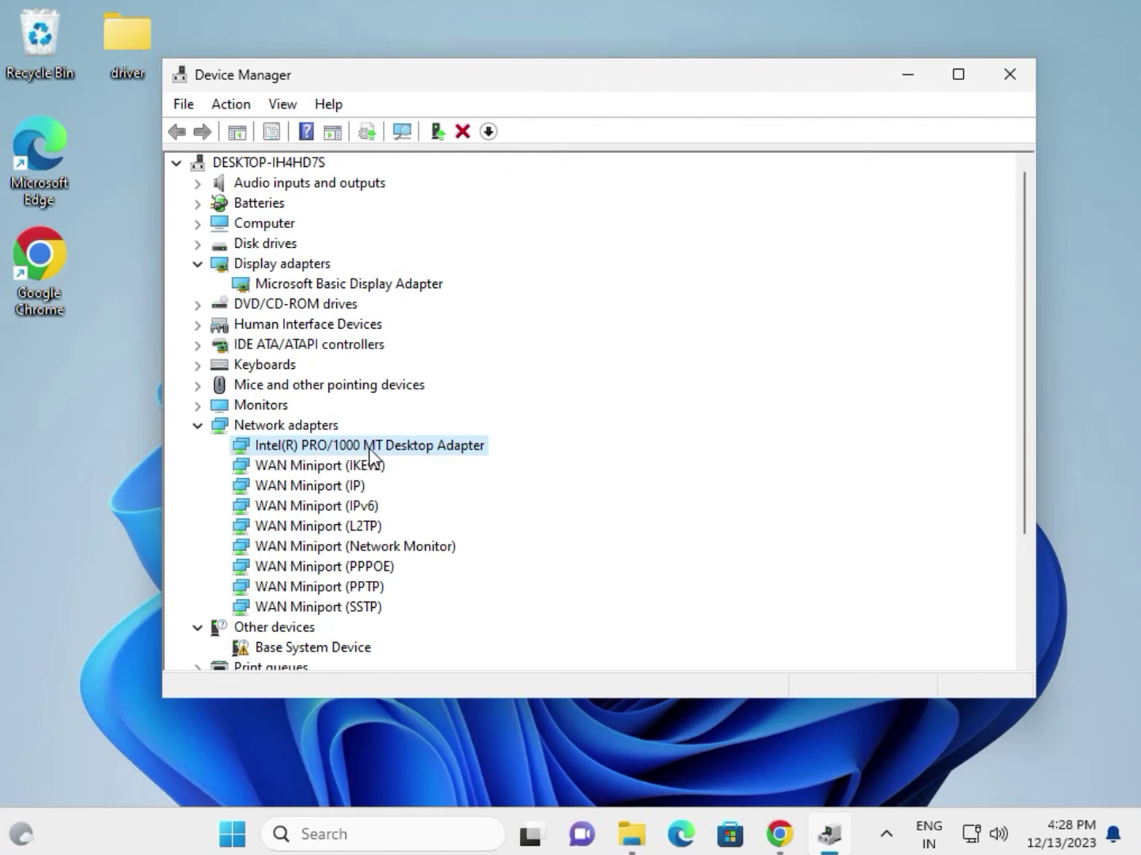
# Step: Update the Intel adapter's driver from the Desktop driver folder, getting 'best driver already installed'
pyautogui.rightClick(461, 455)
pyautogui.click(516, 464)
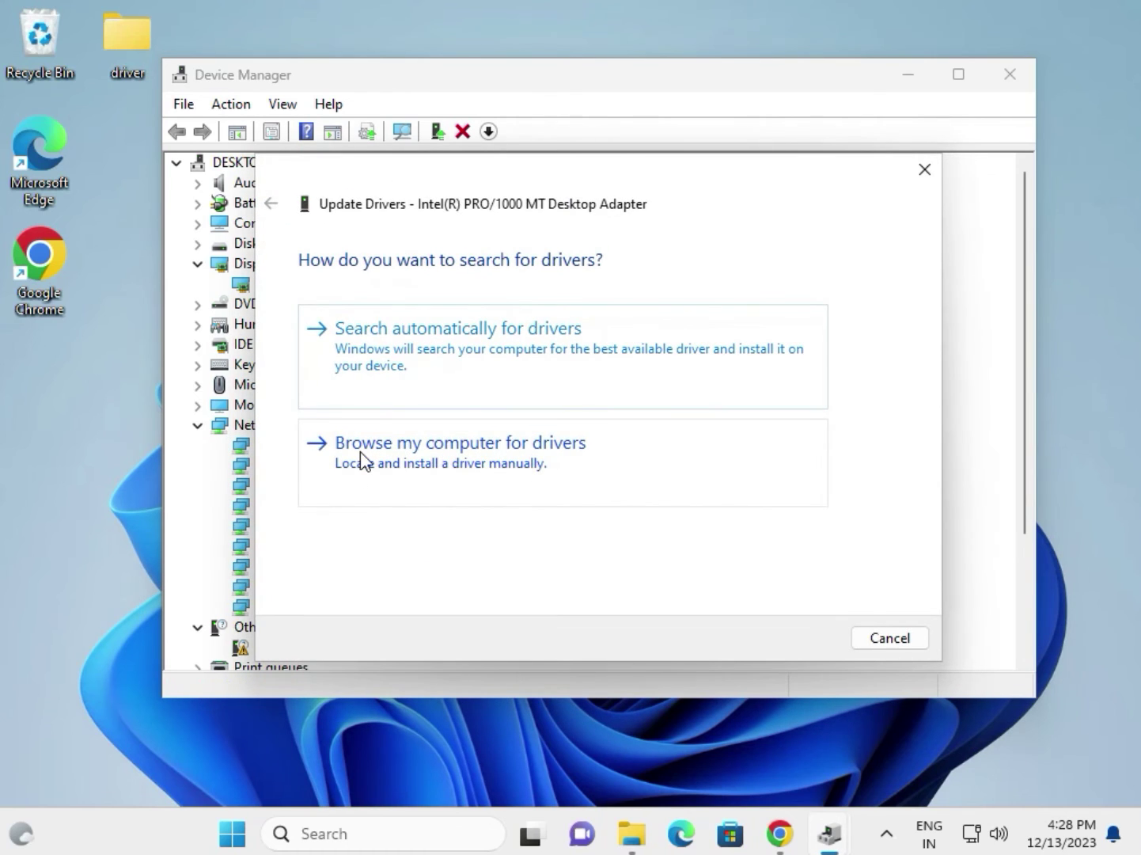
pyautogui.click(512, 464)
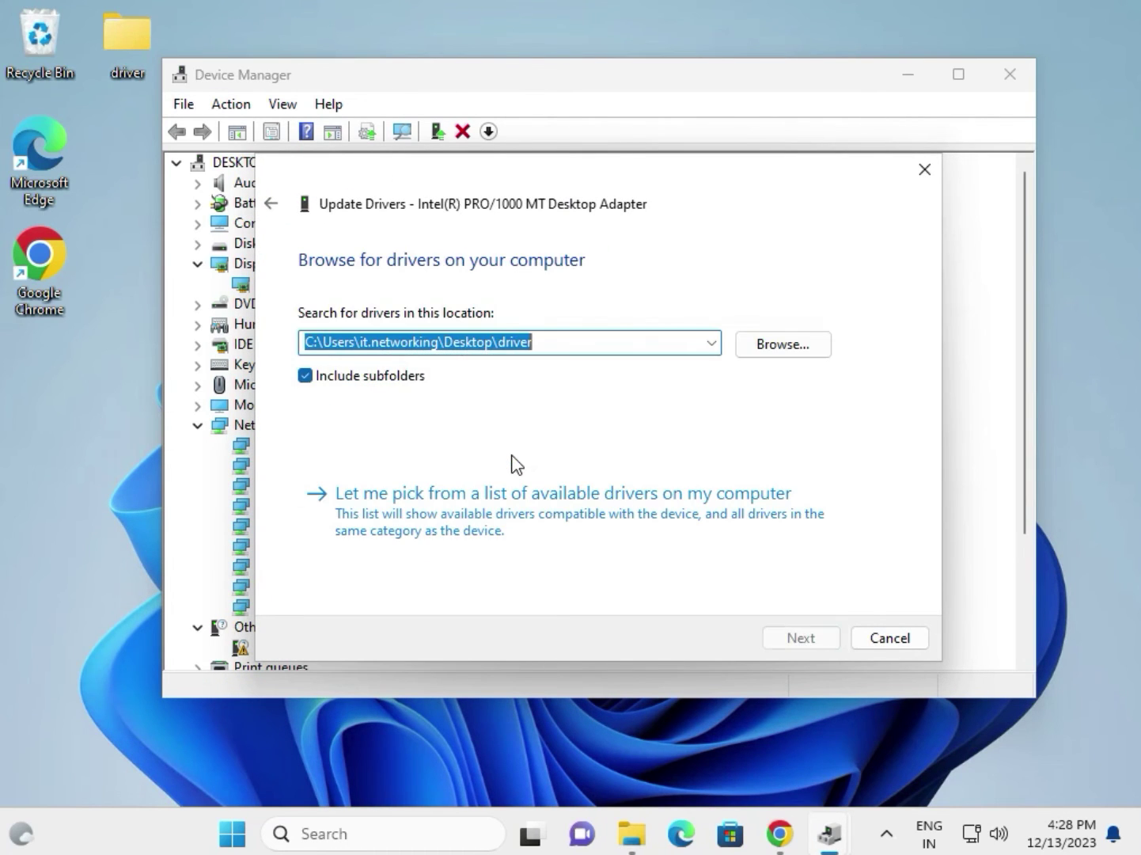
pyautogui.click(765, 346)
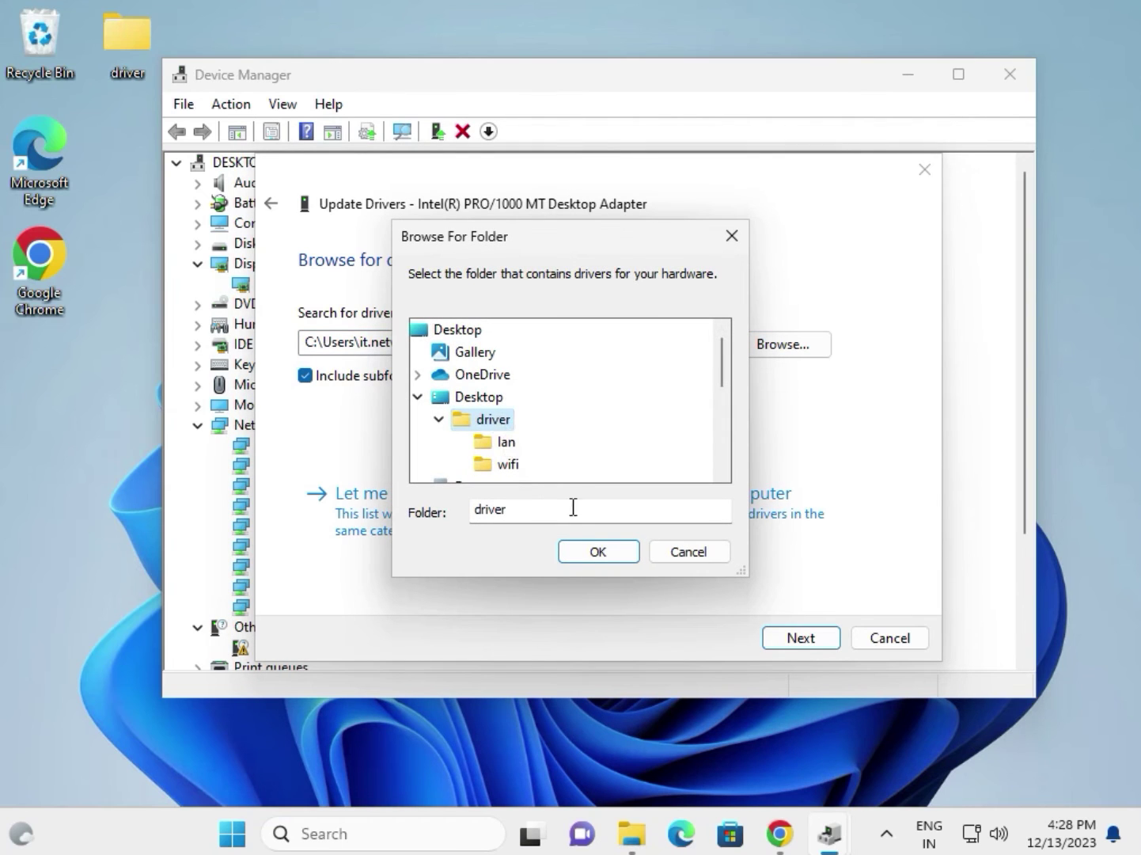
pyautogui.click(593, 553)
pyautogui.click(803, 638)
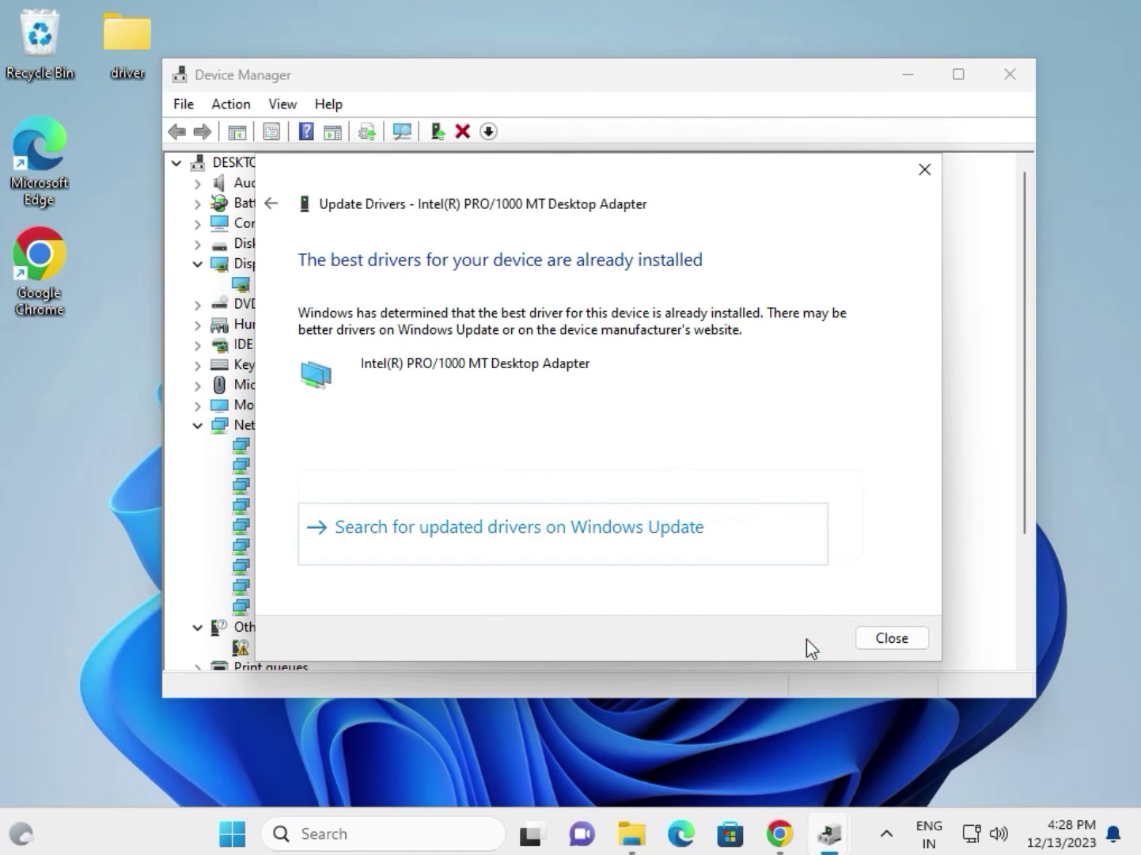
pyautogui.click(116, 43)
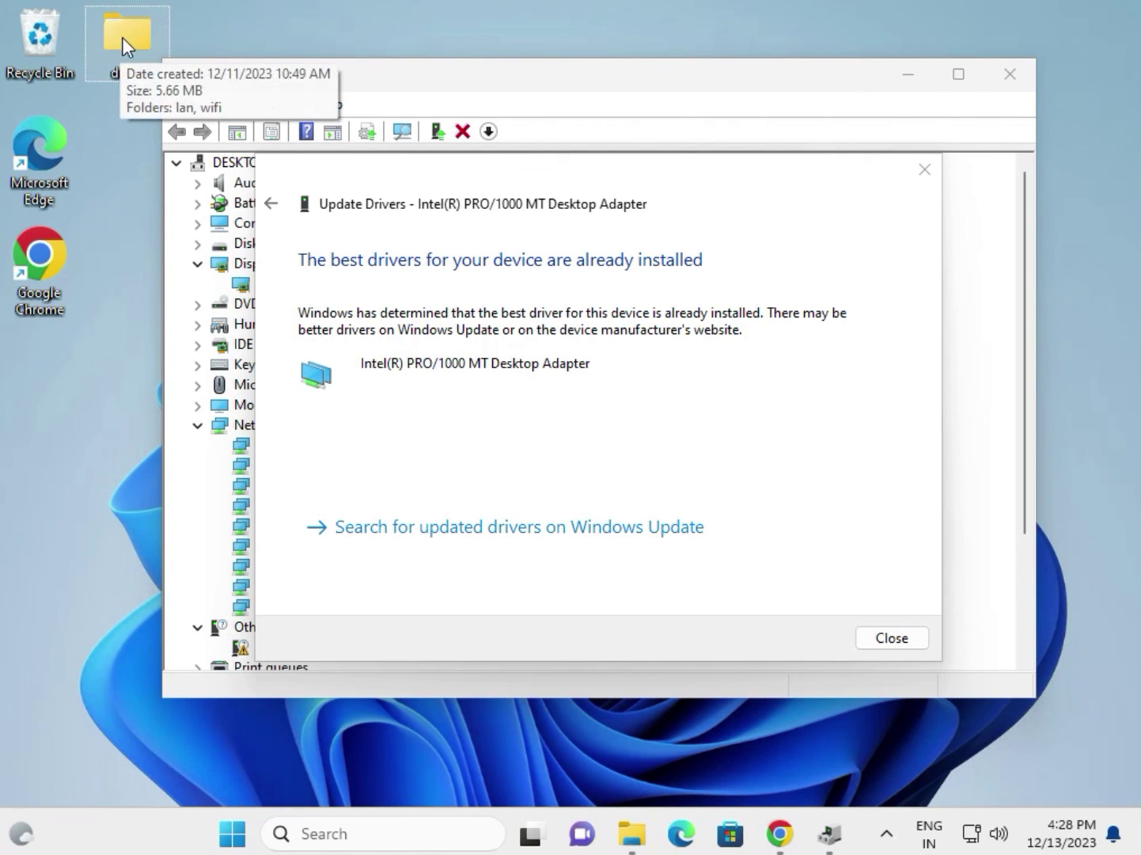
# Step: Close the previous wizard, expand Processors and select the first Intel Core i3-6098P CPU
pyautogui.click(891, 639)
pyautogui.scroll(-3, 339, 490)
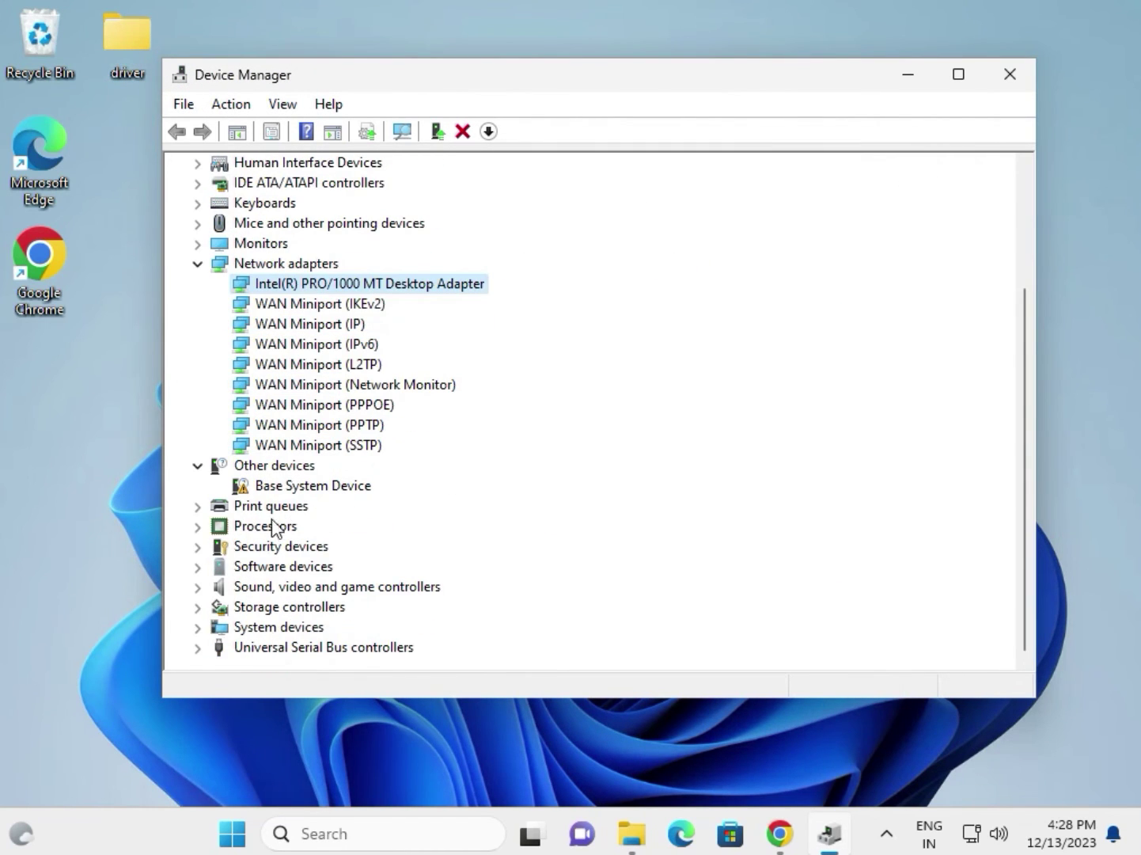
pyautogui.click(203, 525)
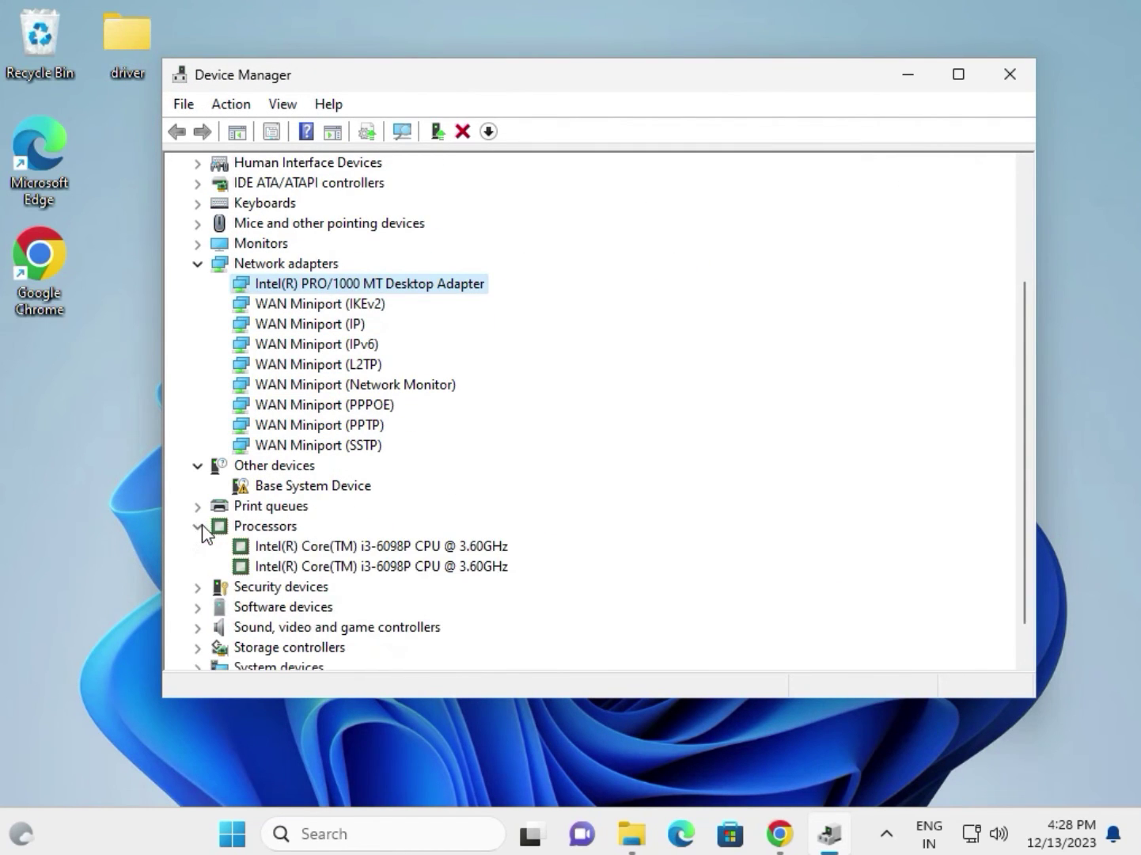
pyautogui.click(368, 546)
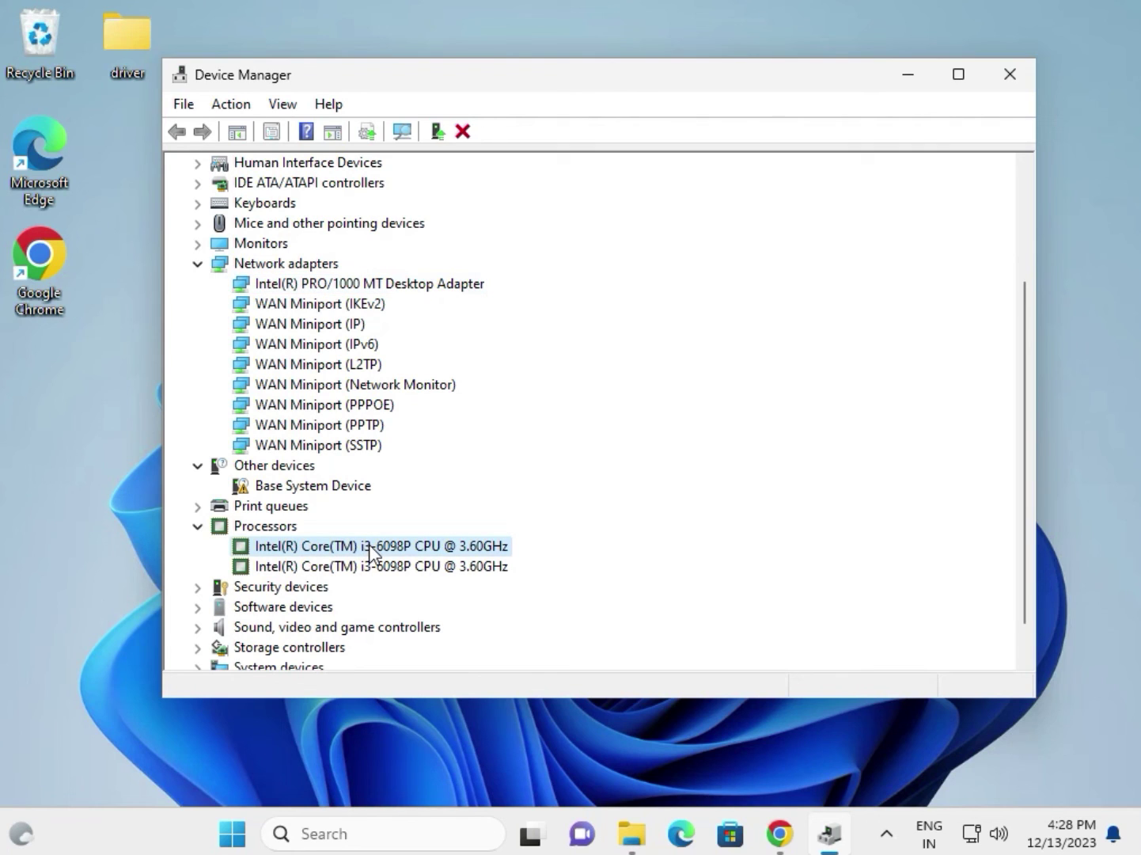
pyautogui.rightClick(369, 546)
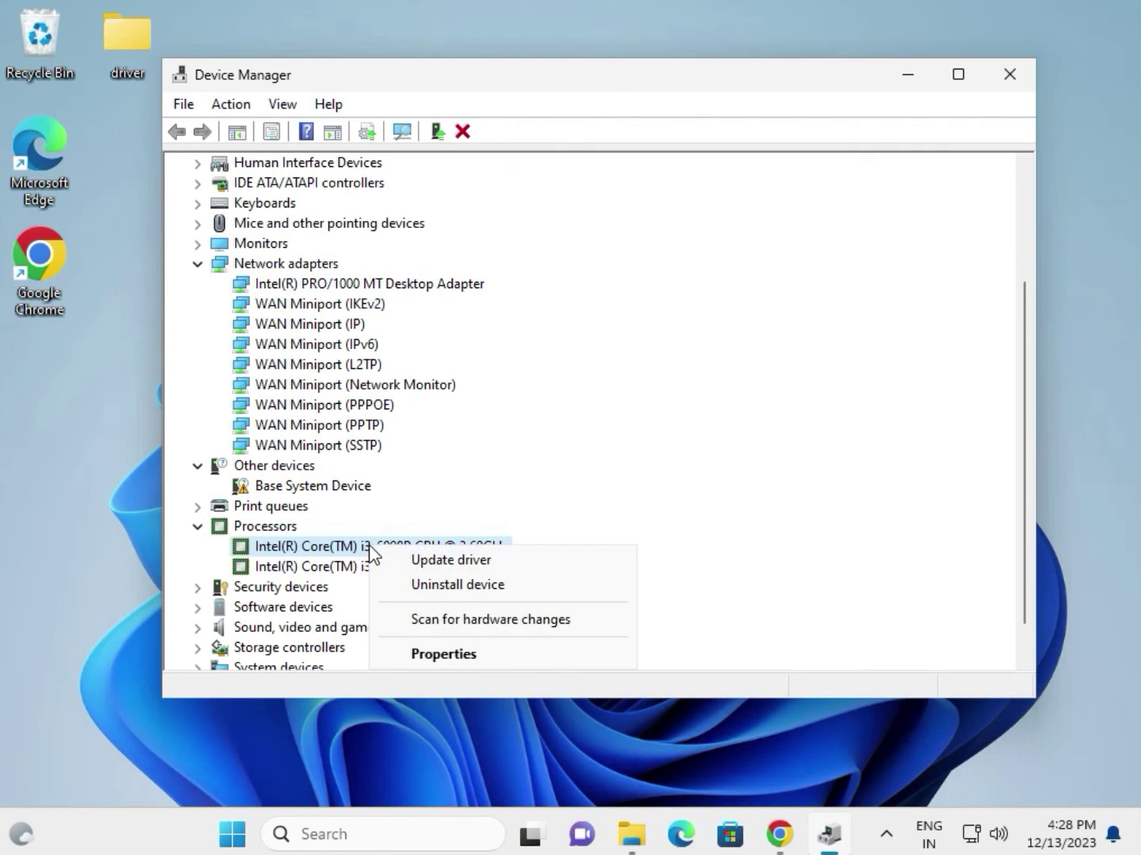
# Step: Update the CPU's driver from the Desktop driver folder, then close the already-installed report
pyautogui.click(422, 559)
pyautogui.click(481, 454)
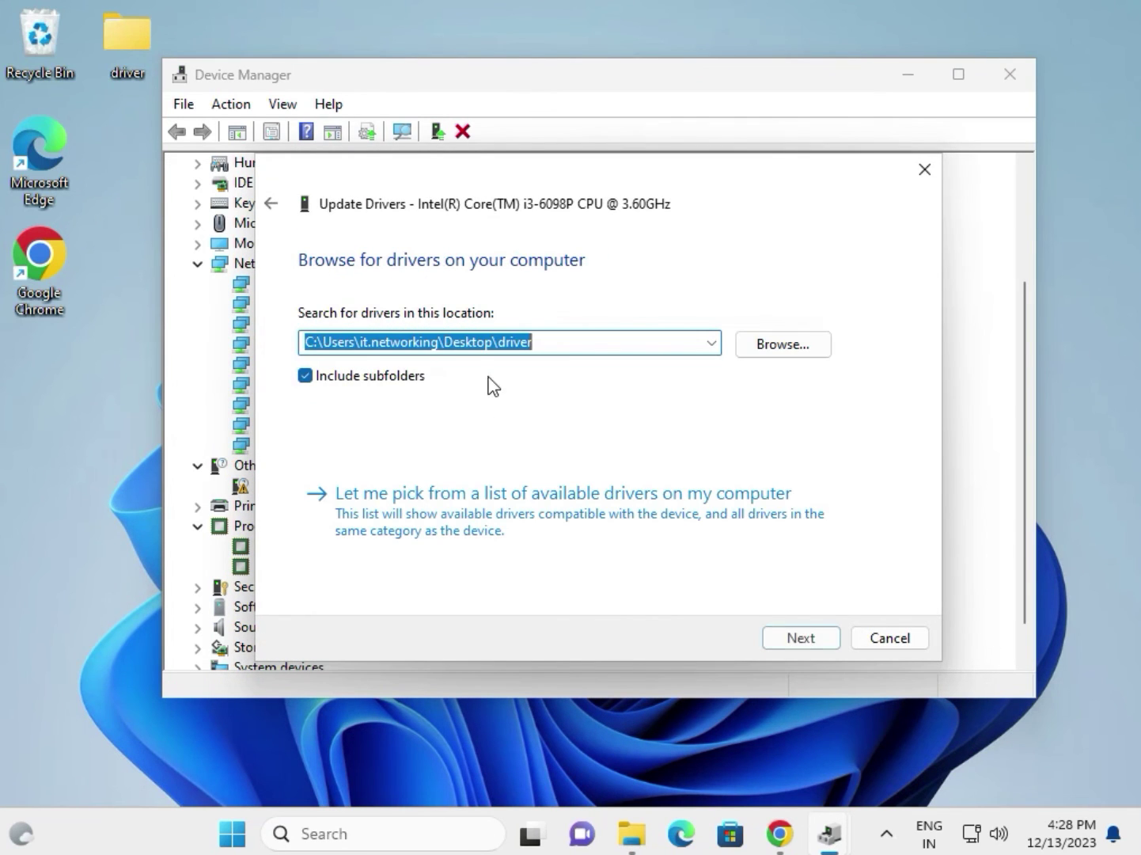
pyautogui.click(437, 344)
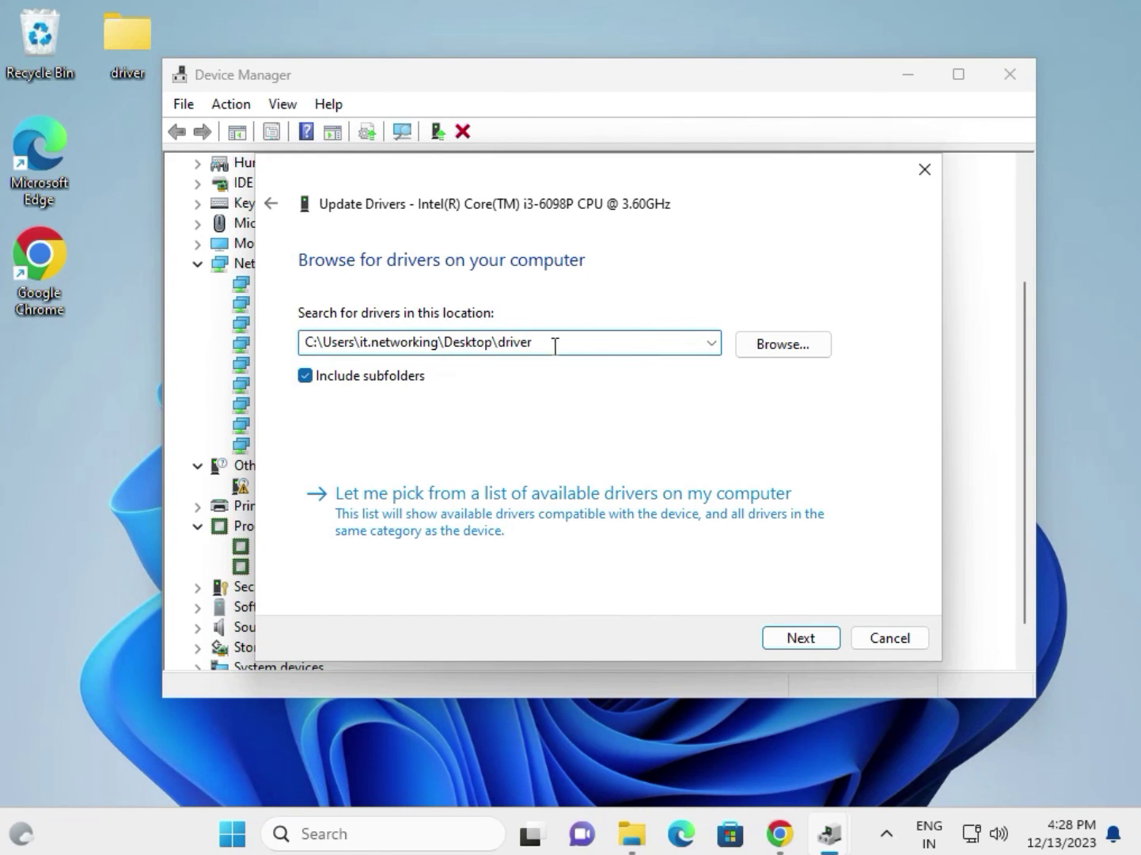
pyautogui.click(773, 348)
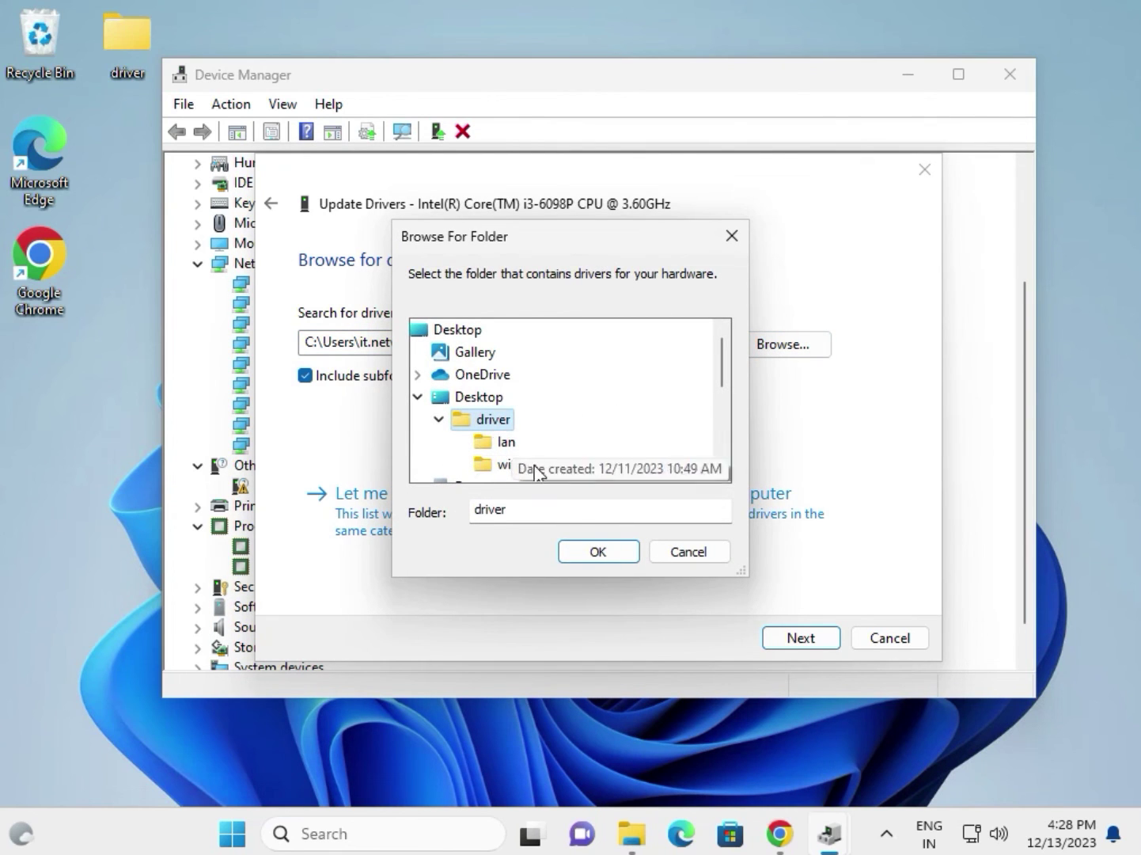
pyautogui.click(593, 556)
pyautogui.click(784, 634)
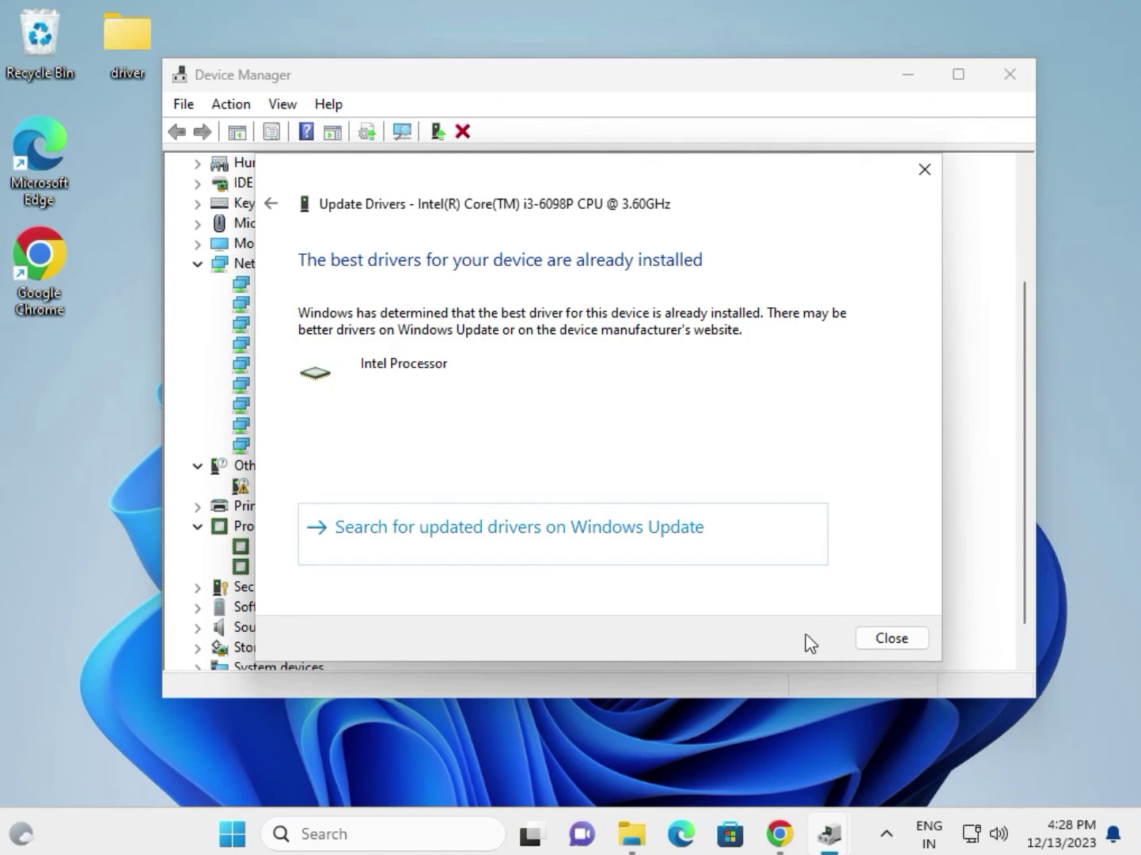
pyautogui.click(884, 637)
pyautogui.scroll(-1, 357, 545)
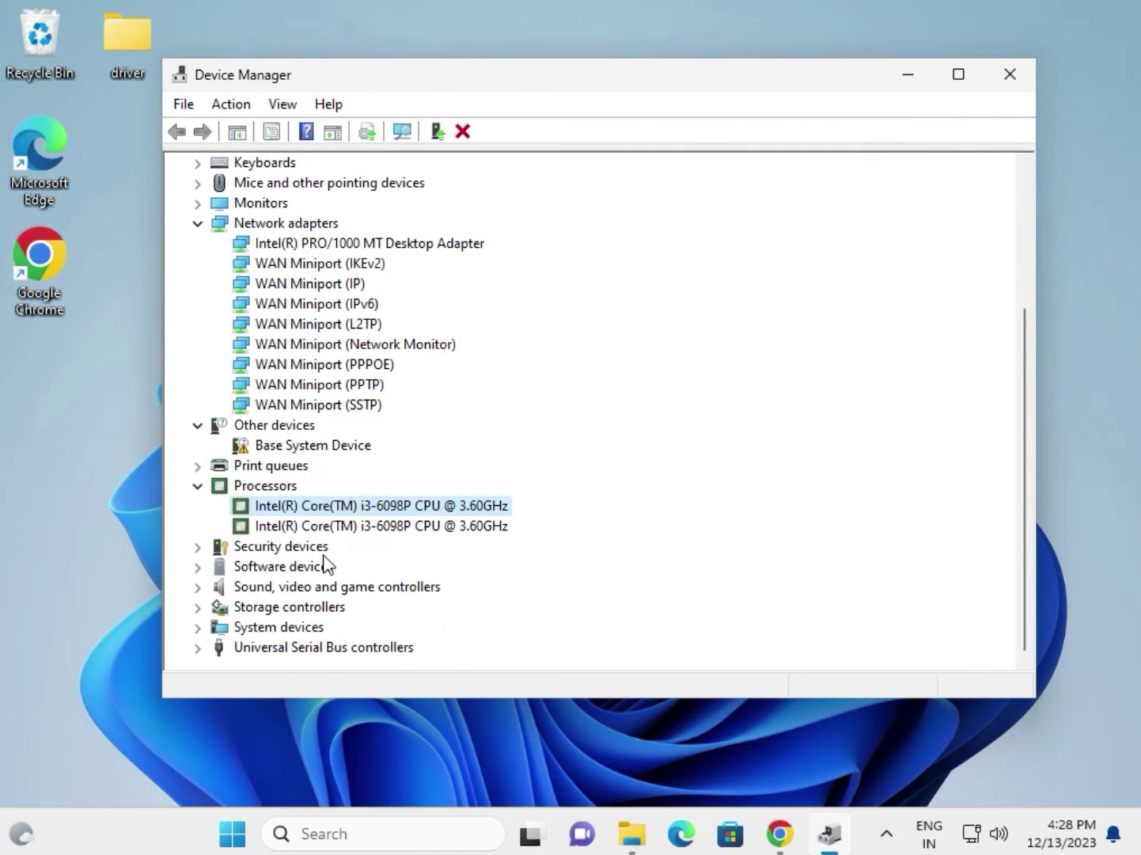
# Step: Expand sound and USB controllers, then select High Definition Audio, display, network and CPU devices
pyautogui.click(200, 587)
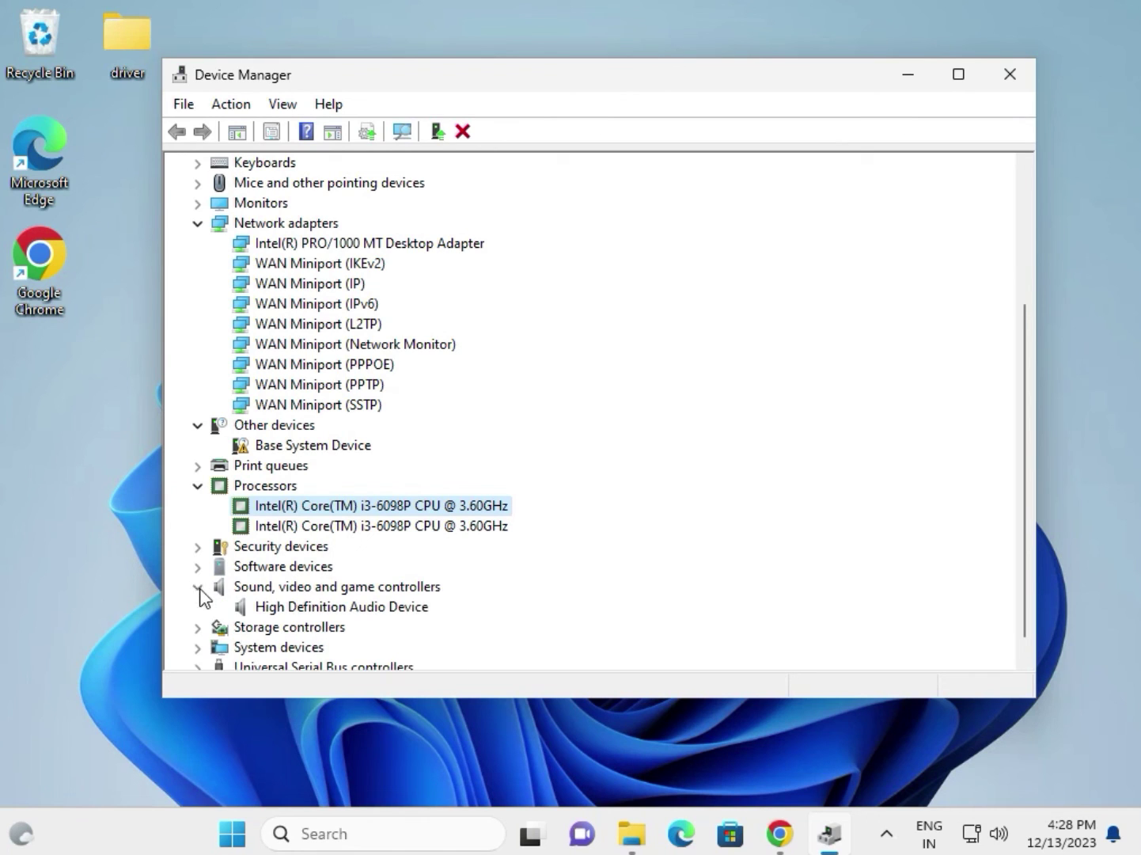
pyautogui.click(271, 608)
pyautogui.scroll(-1, 281, 603)
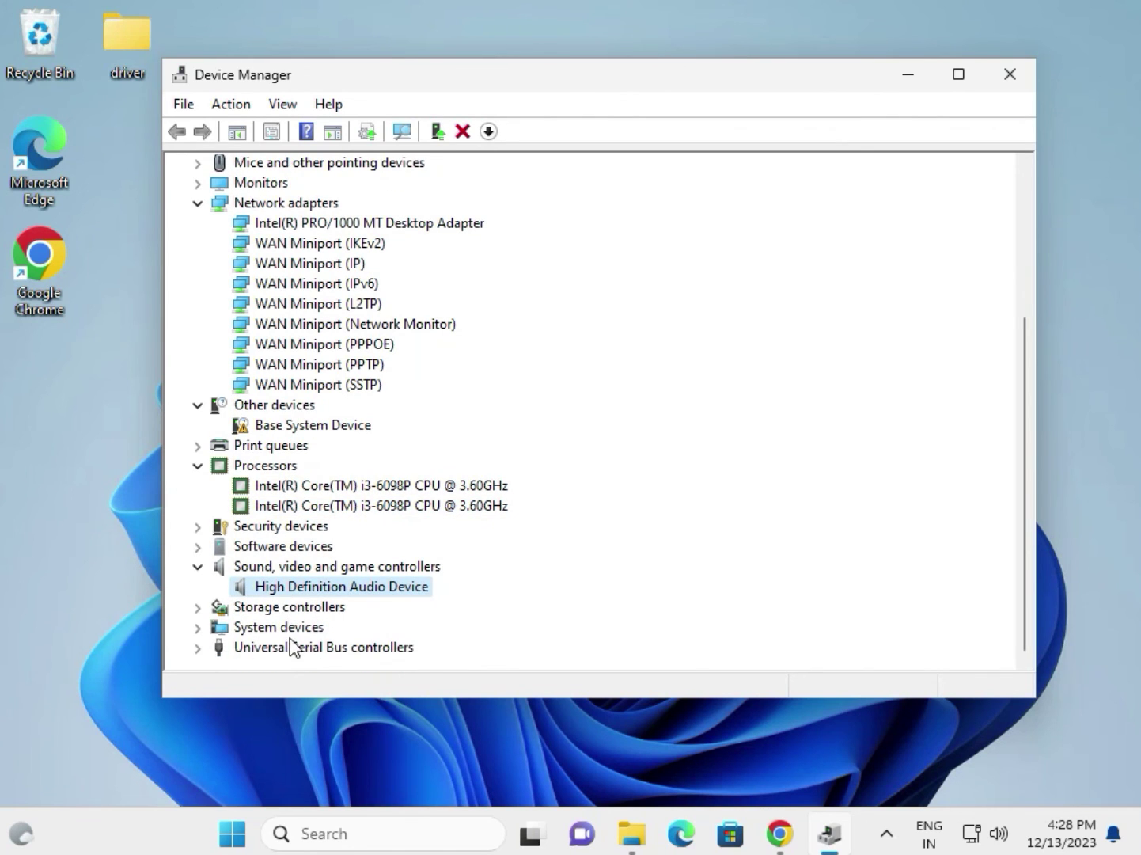
pyautogui.click(198, 646)
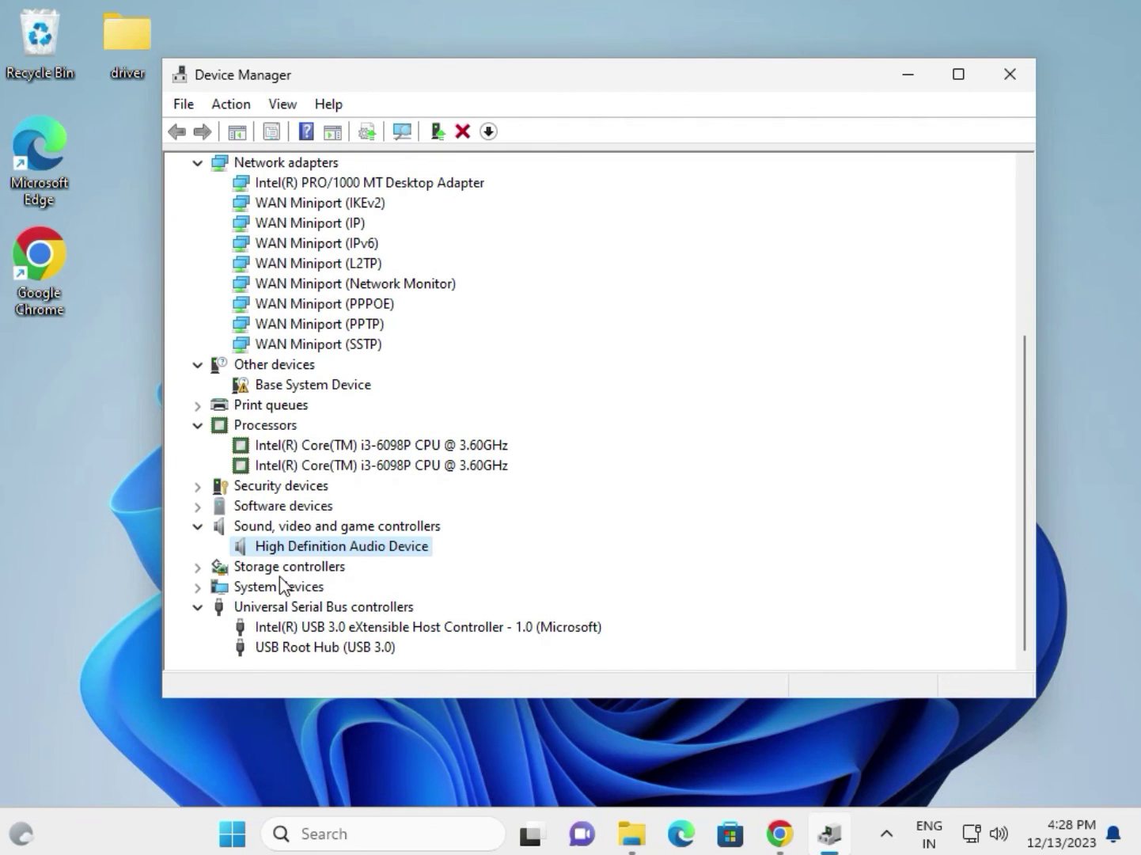
pyautogui.scroll(1, 280, 581)
pyautogui.scroll(3, 280, 582)
pyautogui.scroll(1, 280, 581)
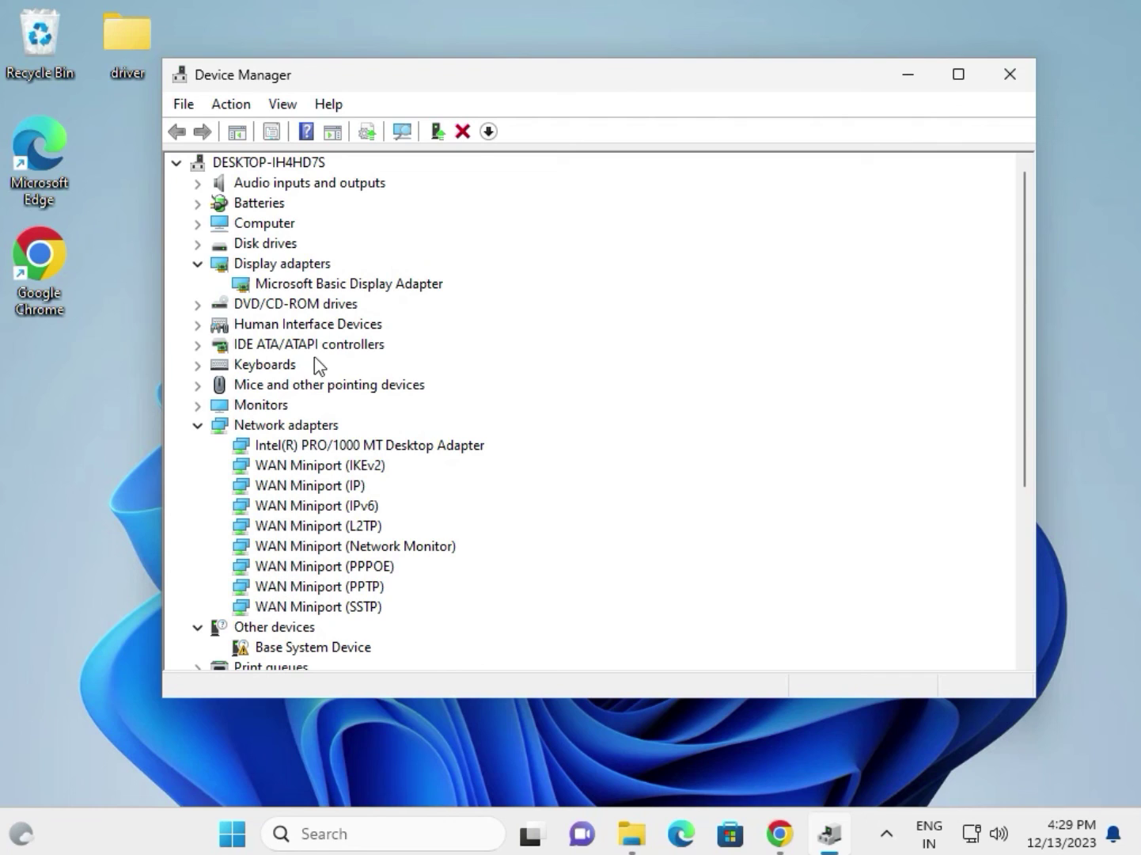
pyautogui.click(288, 286)
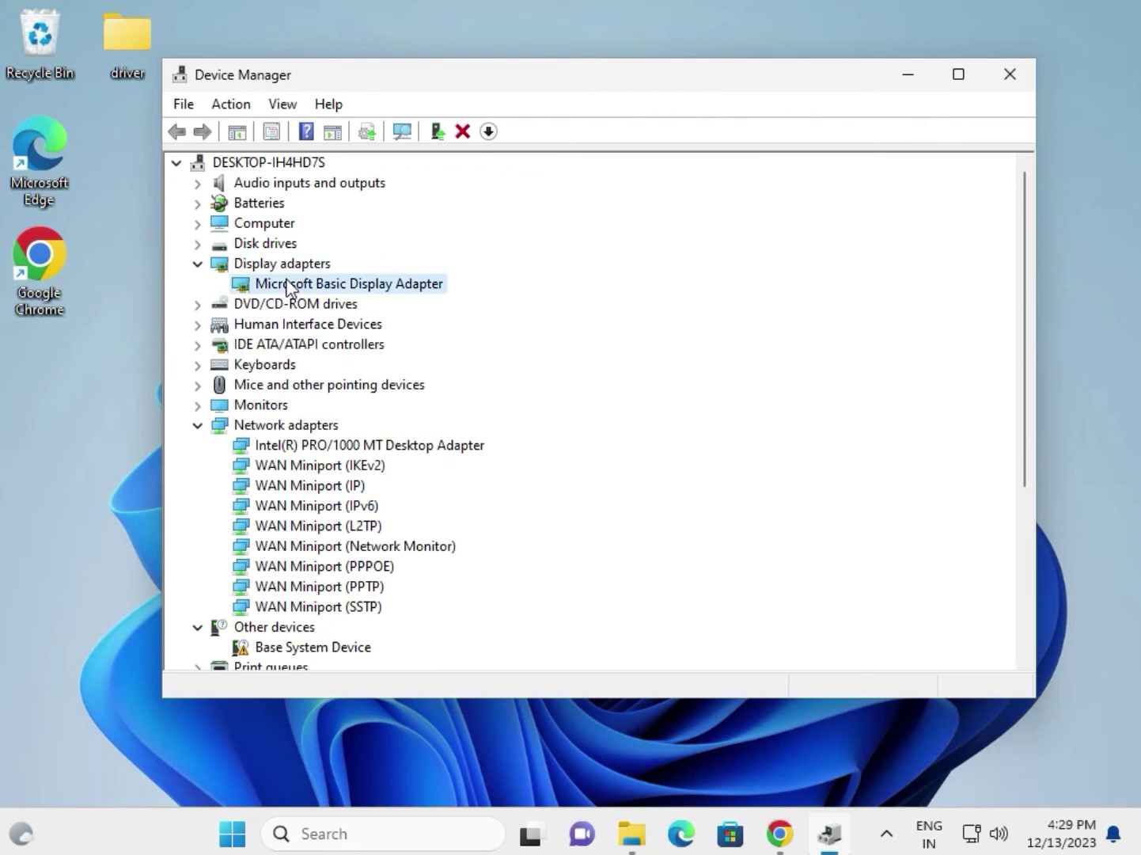
pyautogui.click(311, 443)
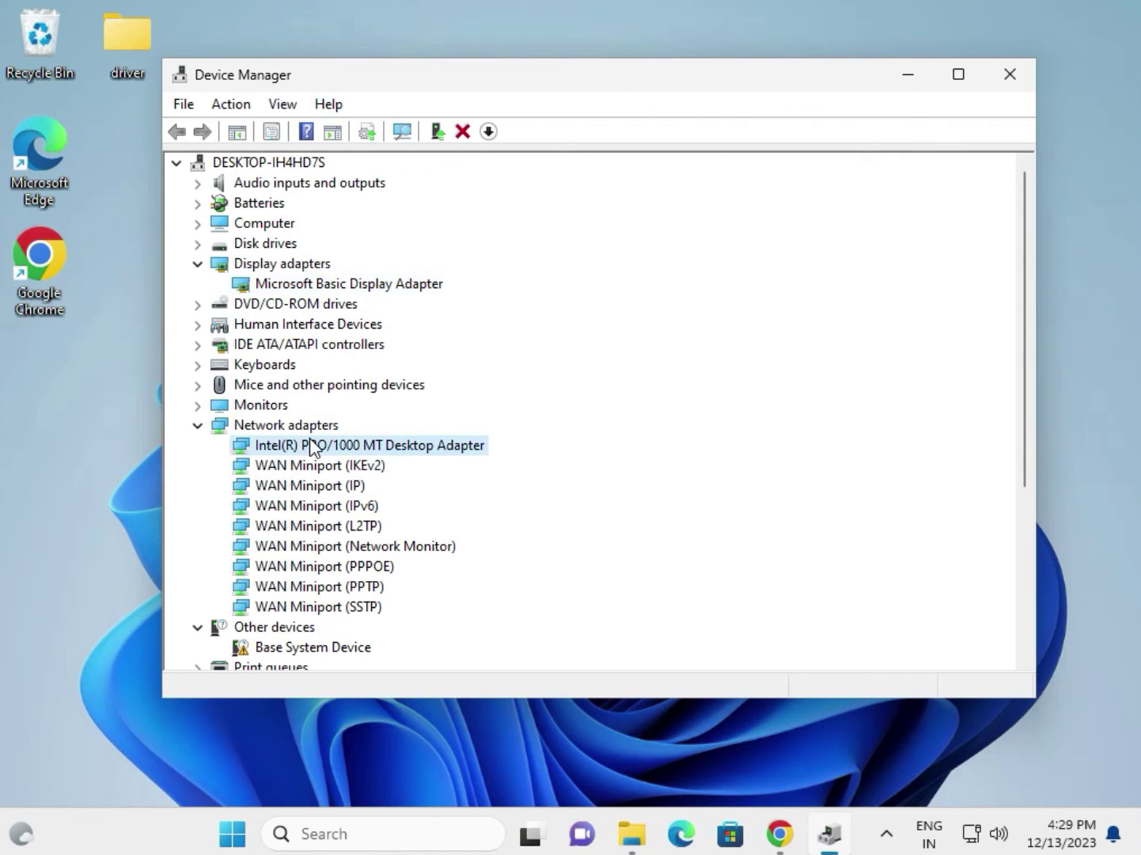
pyautogui.scroll(-1, 311, 447)
pyautogui.scroll(-1, 344, 451)
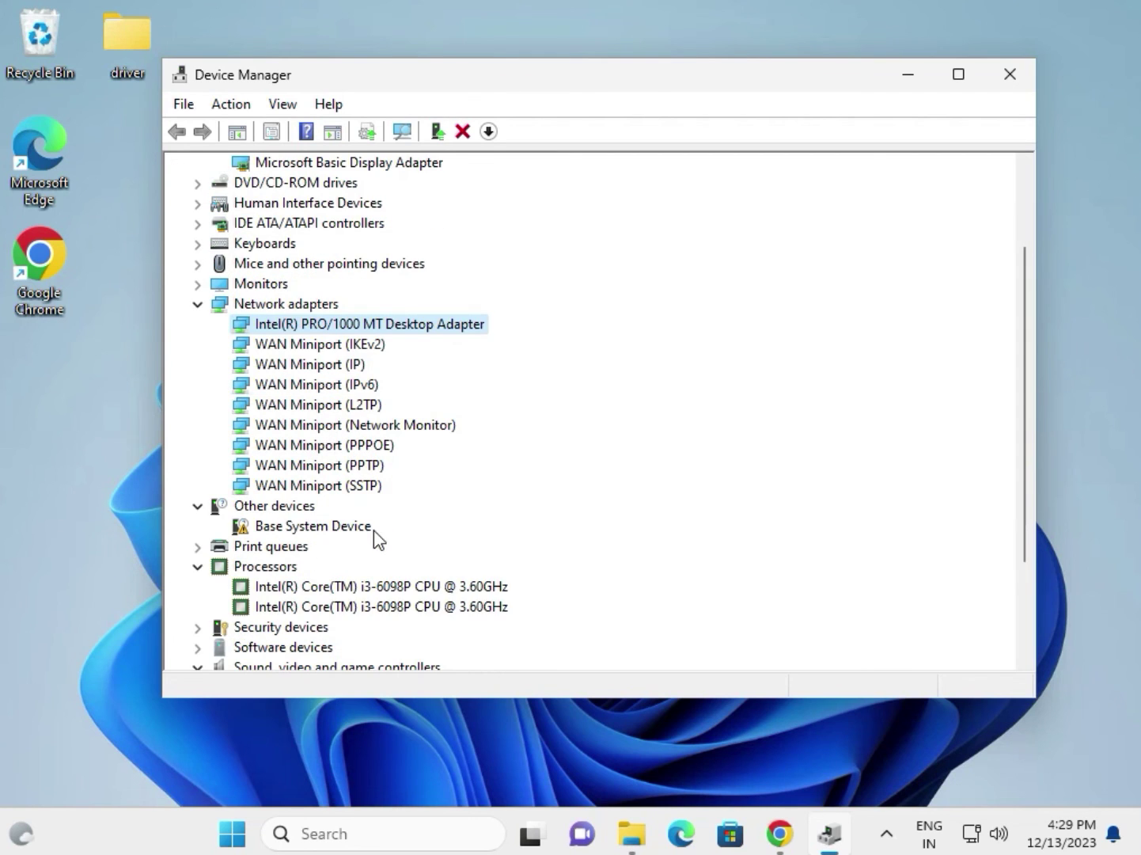
pyautogui.click(377, 589)
pyautogui.scroll(-1, 368, 633)
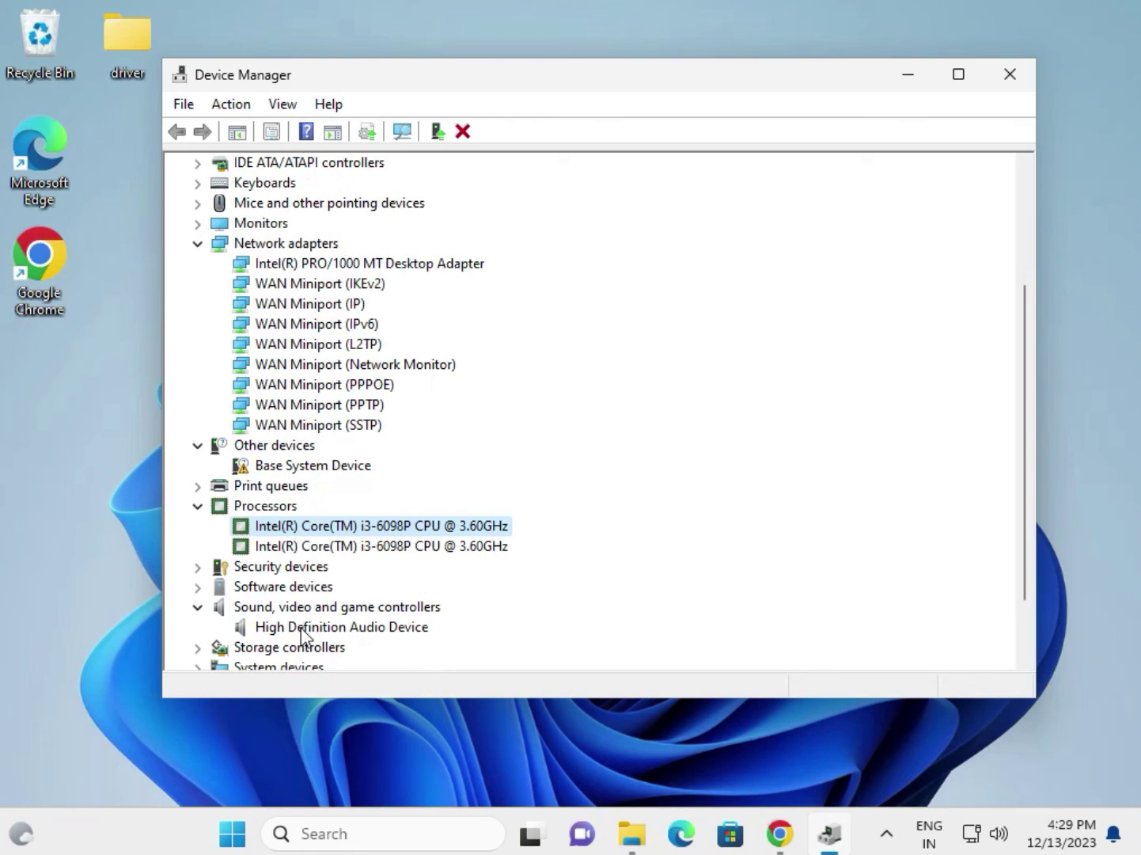